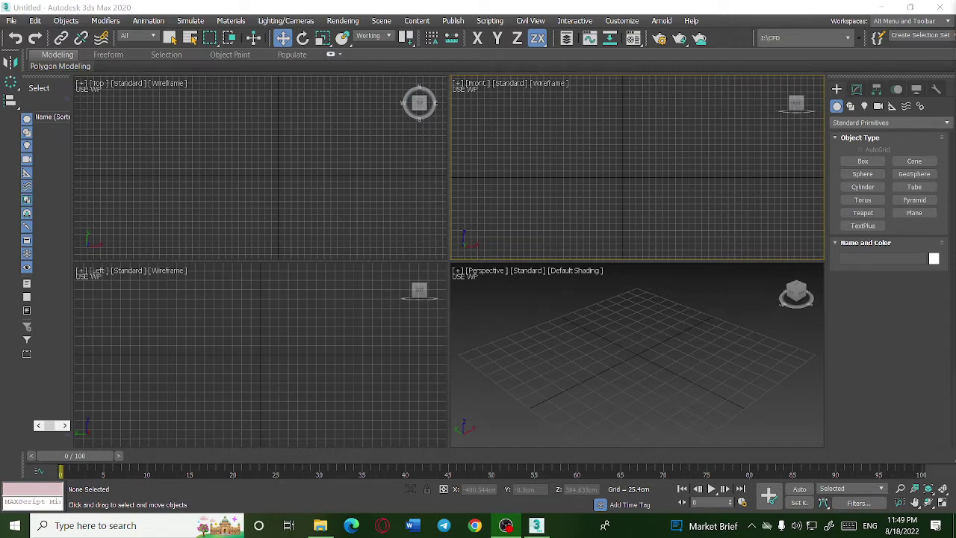
- Dismiss the stray modifiers list and show the File menu's commands
click(11, 20)
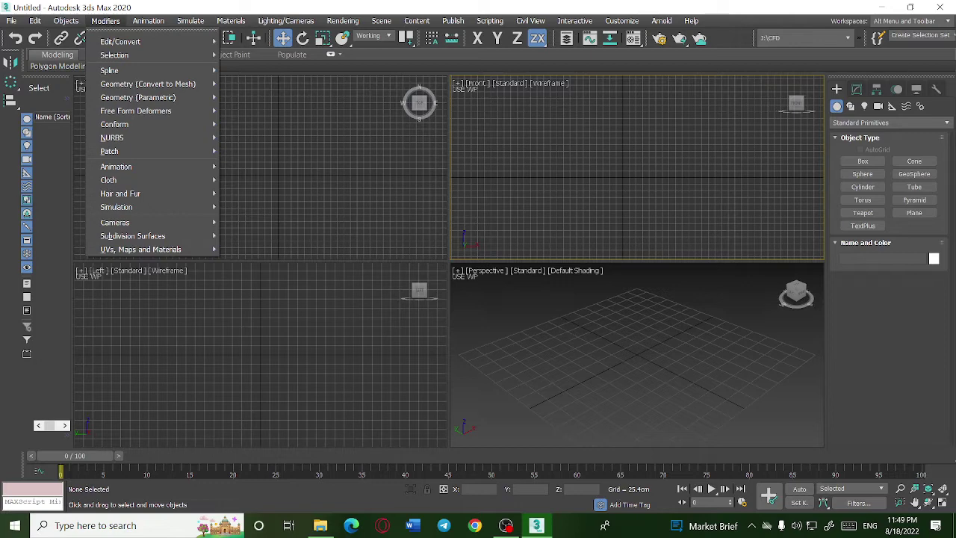
key(Escape)
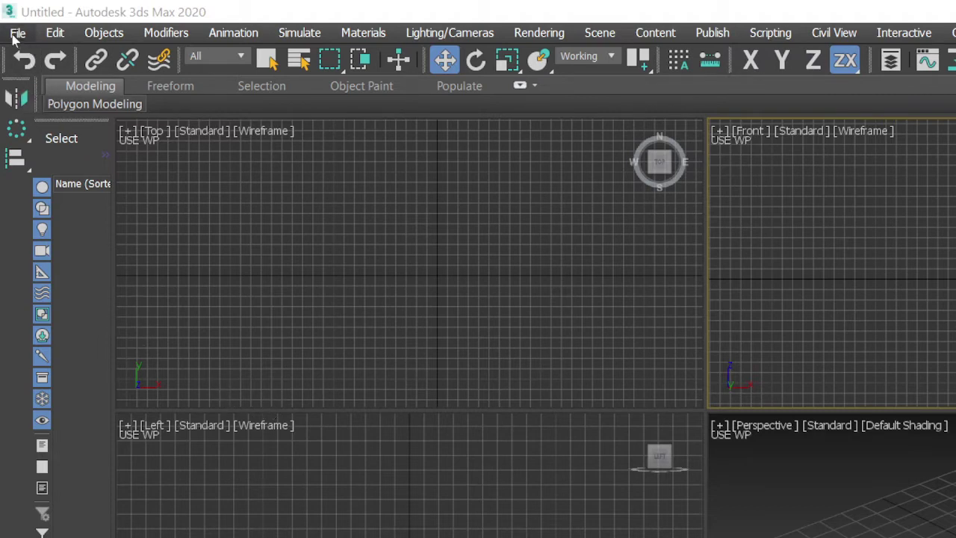
click(16, 33)
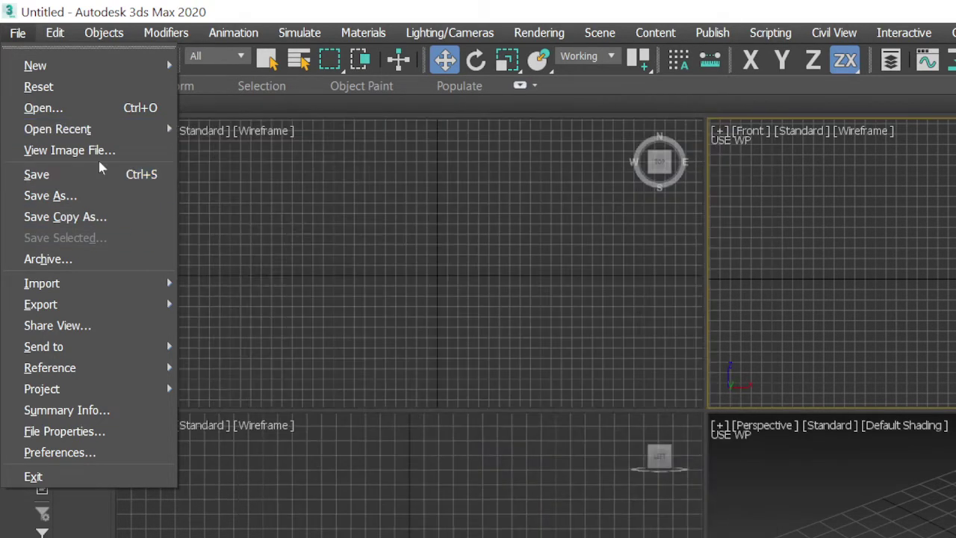
click(104, 153)
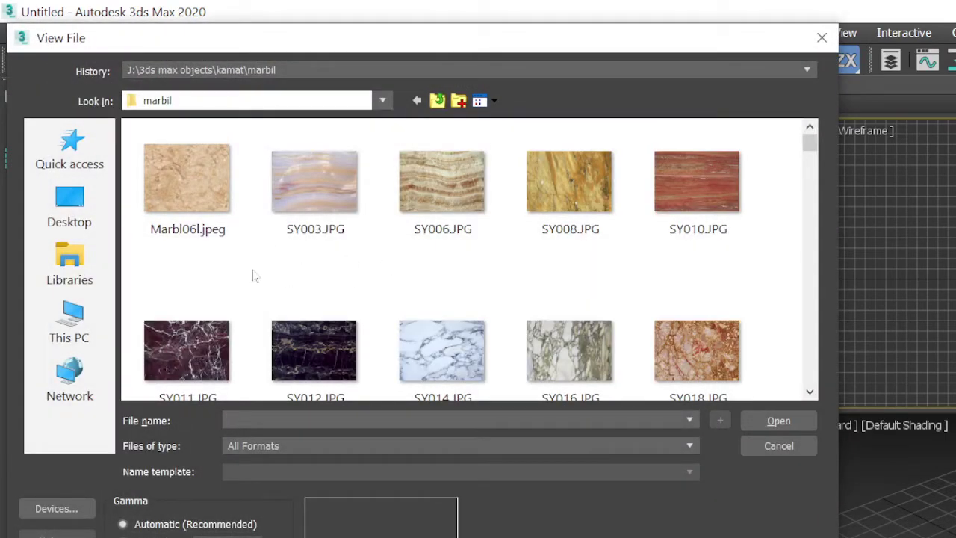
click(202, 195)
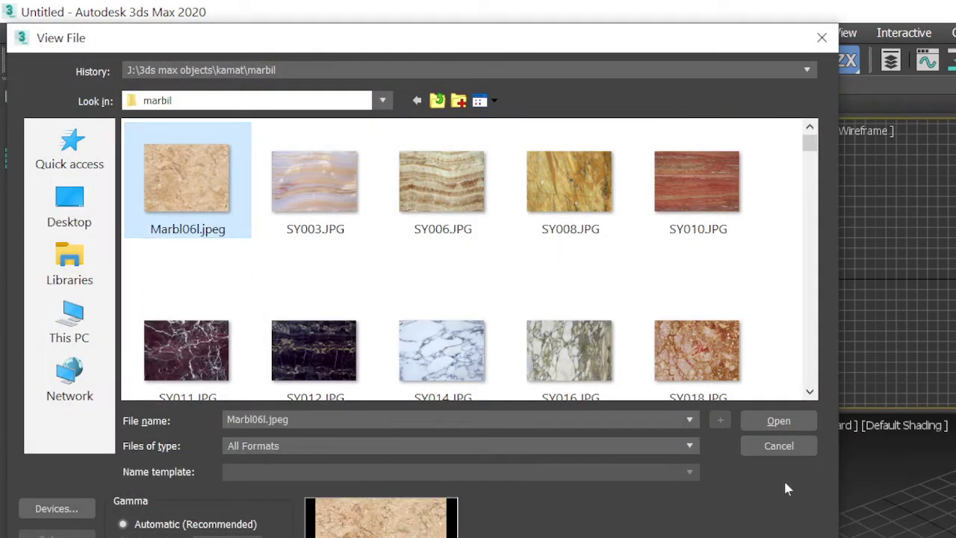
click(755, 420)
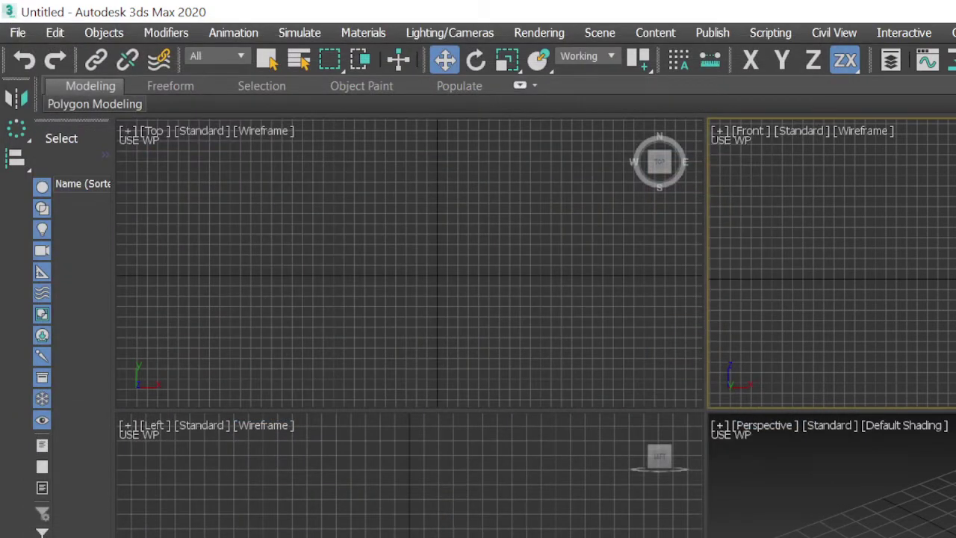
mouse_move(839, 192)
mouse_down()
mouse_move(775, 163)
mouse_move(553, 146)
mouse_move(470, 111)
mouse_up()
click(768, 92)
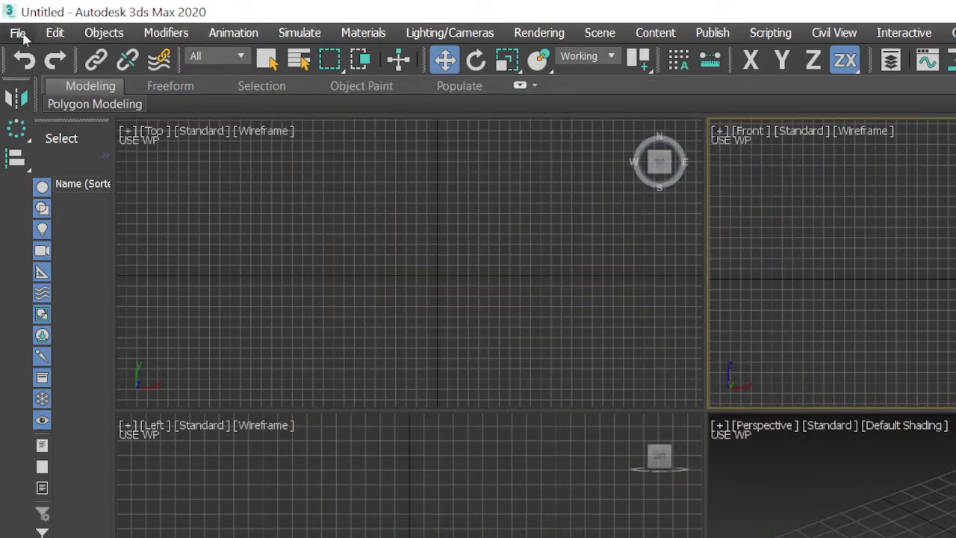
click(19, 35)
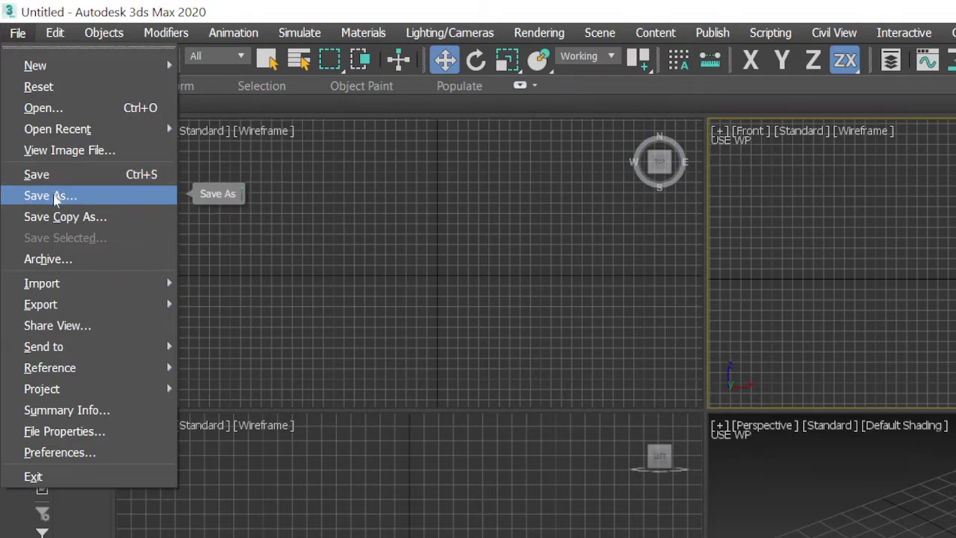
- Preview the Save As file types, keep 3ds Max (*.max), and cancel without saving
click(52, 197)
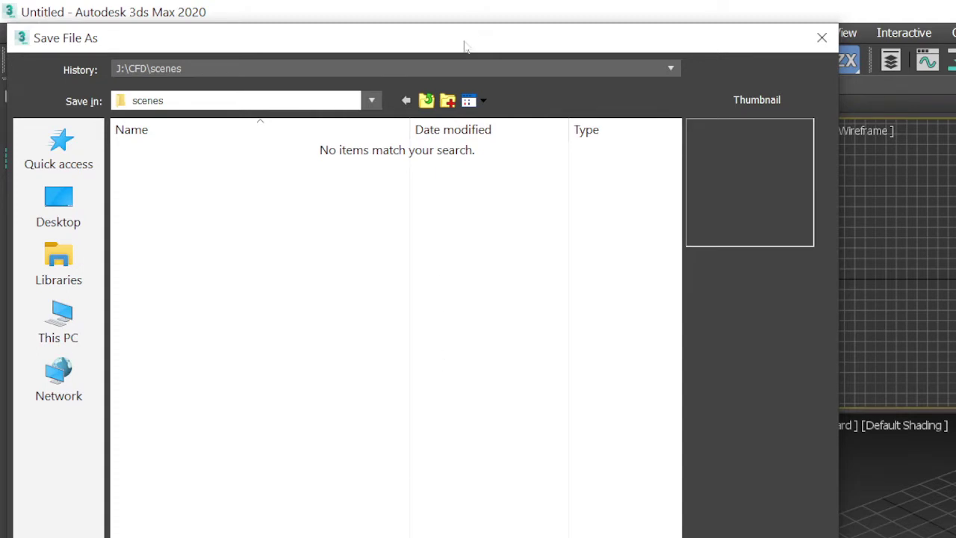
drag(465, 41, 465, 33)
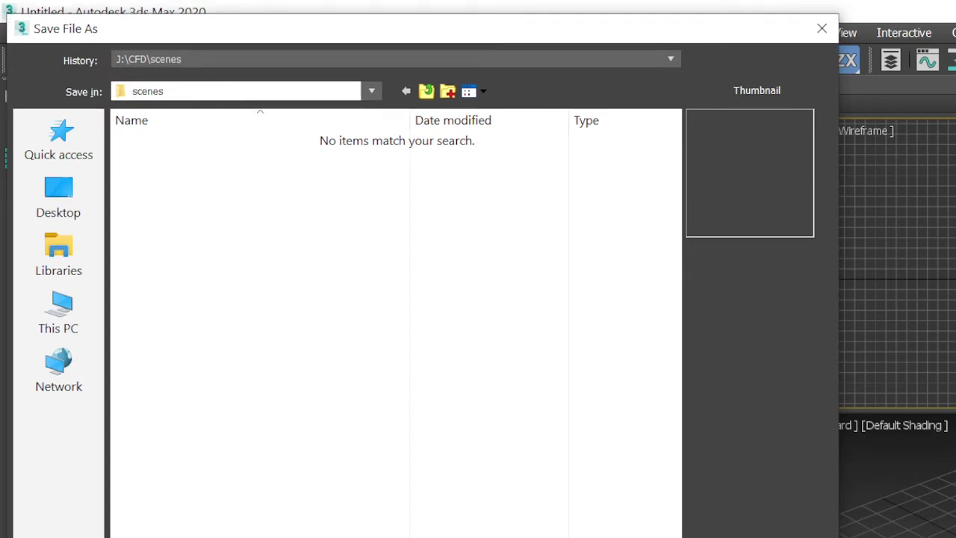
drag(448, 537, 452, 446)
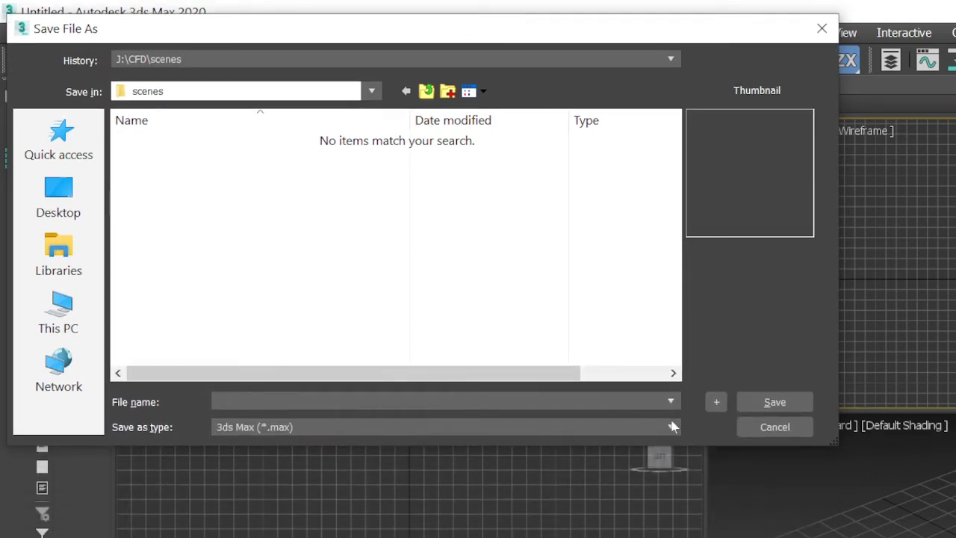
click(671, 426)
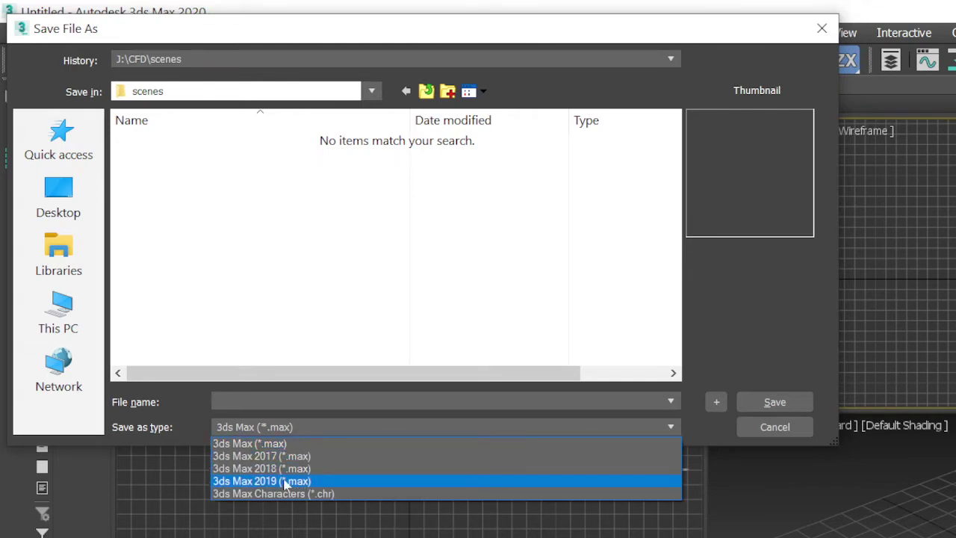
click(785, 430)
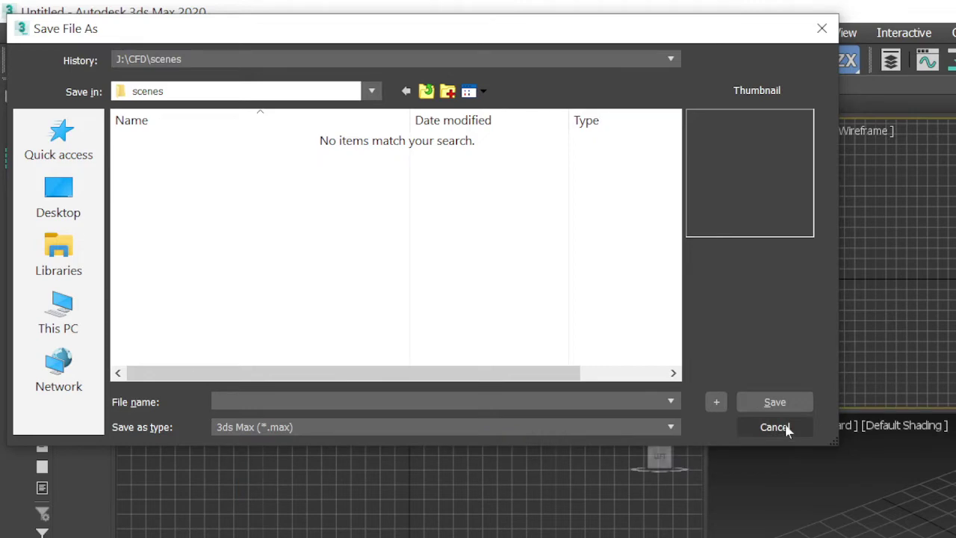
click(789, 428)
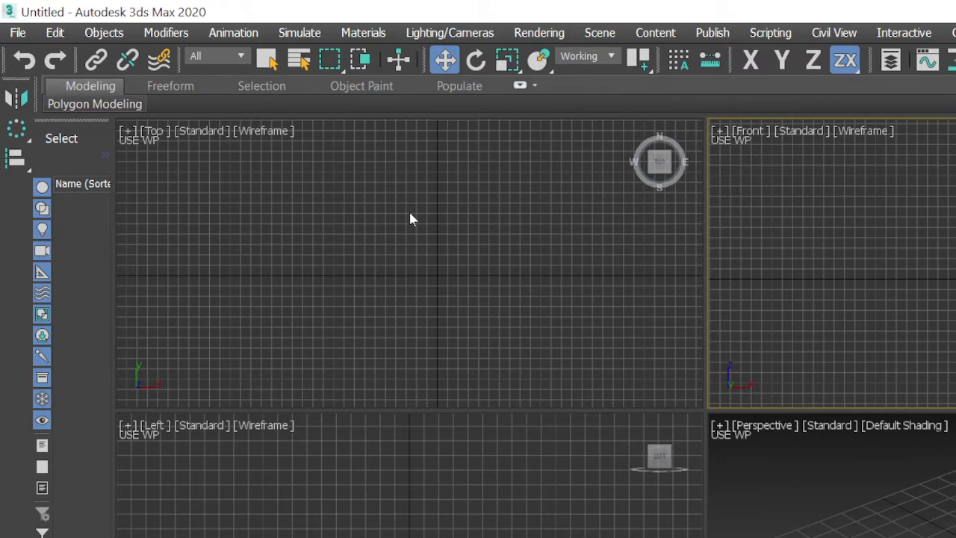
- Open the File menu to reach the Import submenu
click(23, 35)
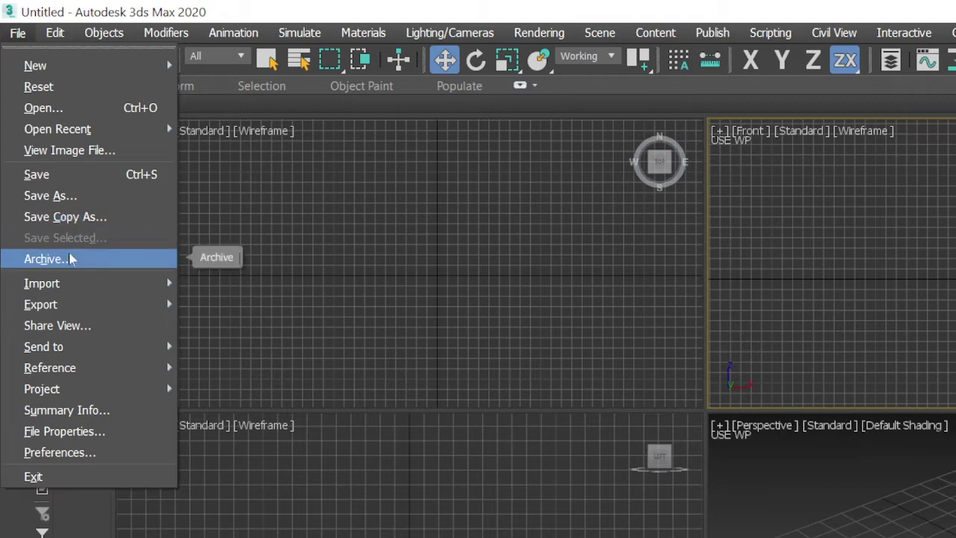
mouse_move(42, 283)
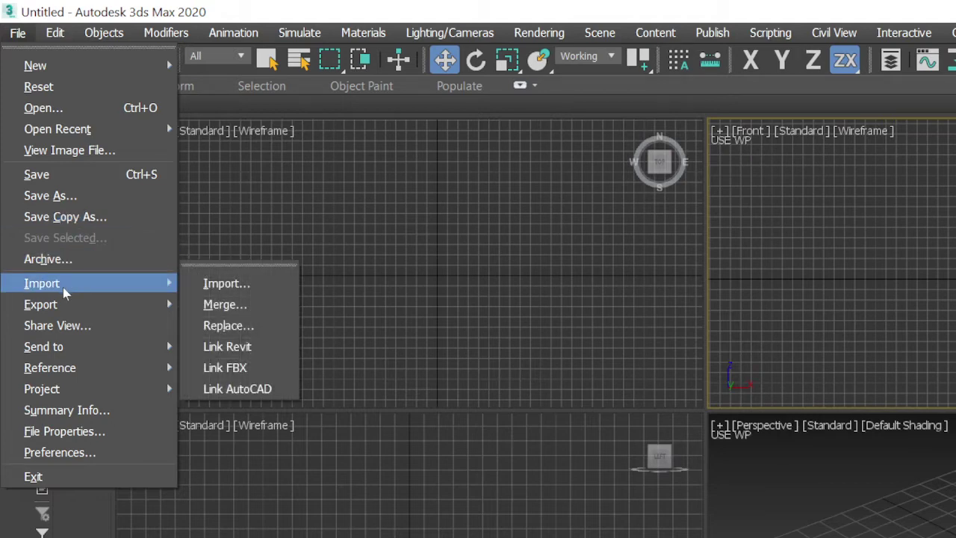
- Open the Import browser showing the empty J:\CFD\import folder
click(255, 283)
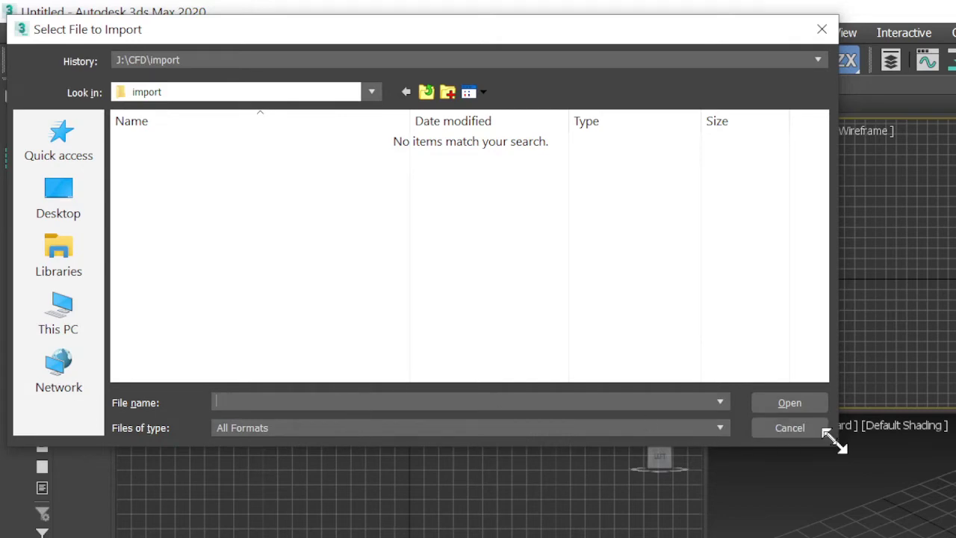
mouse_move(835, 442)
mouse_down()
mouse_move(596, 340)
mouse_move(640, 342)
mouse_up()
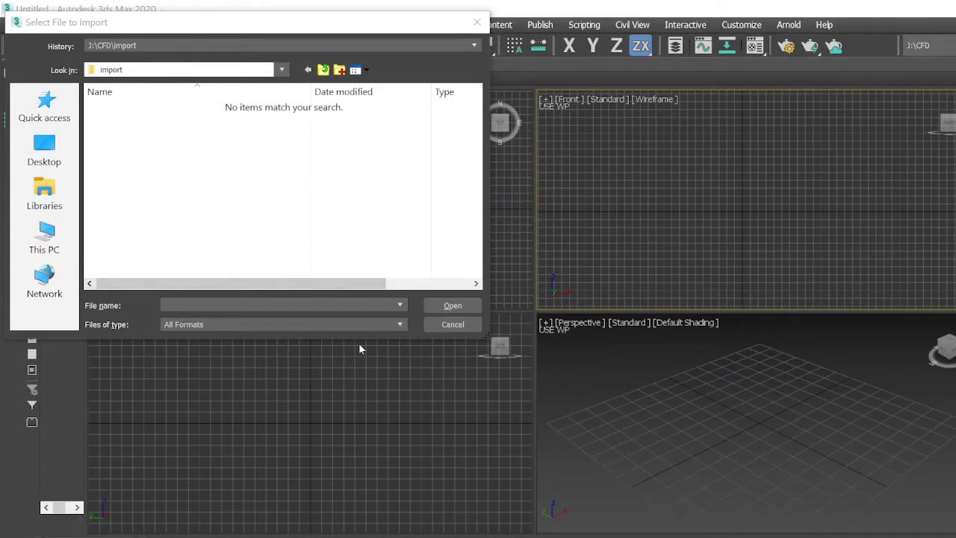
- Review the importable file types twice, keep All Formats, and close the import browser
click(398, 326)
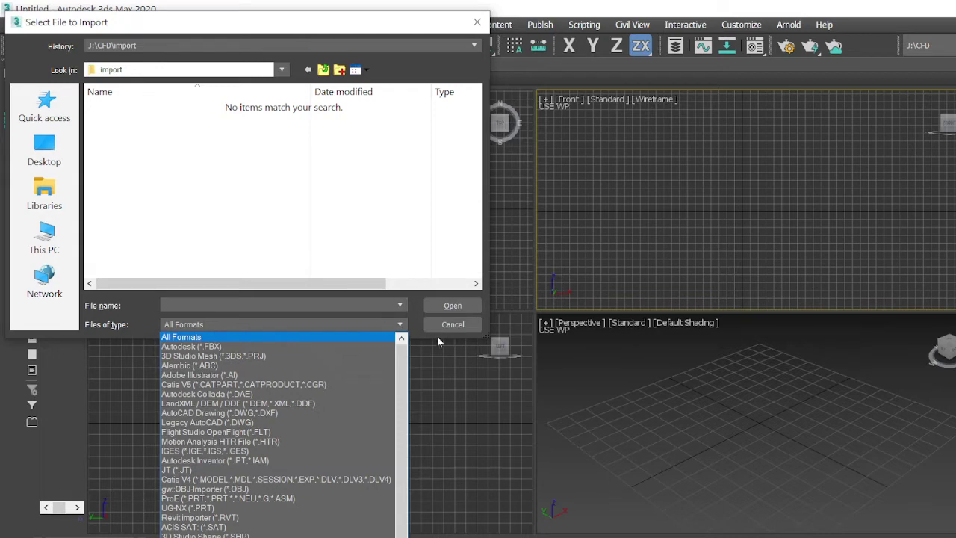
click(423, 340)
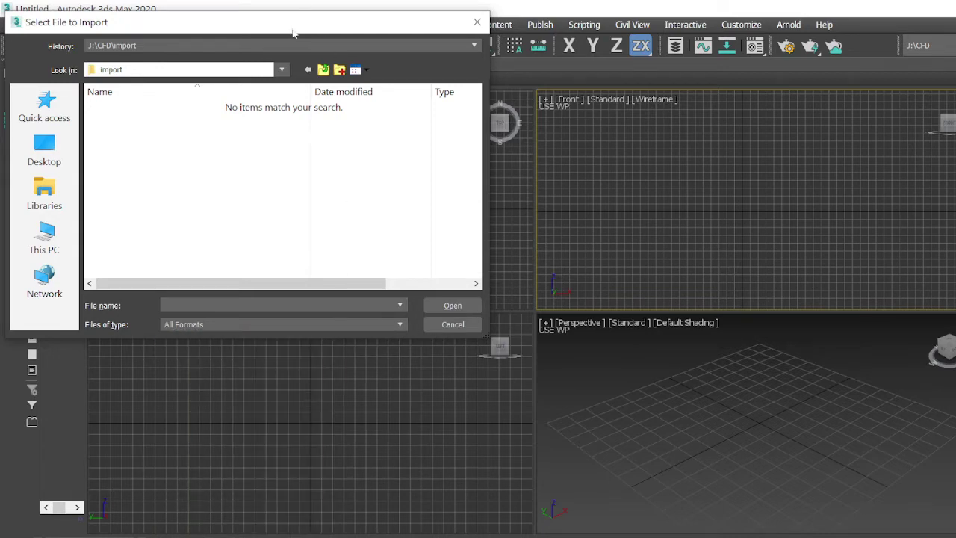
mouse_move(293, 22)
mouse_down()
mouse_move(294, 9)
mouse_move(303, 10)
mouse_move(304, 25)
mouse_up()
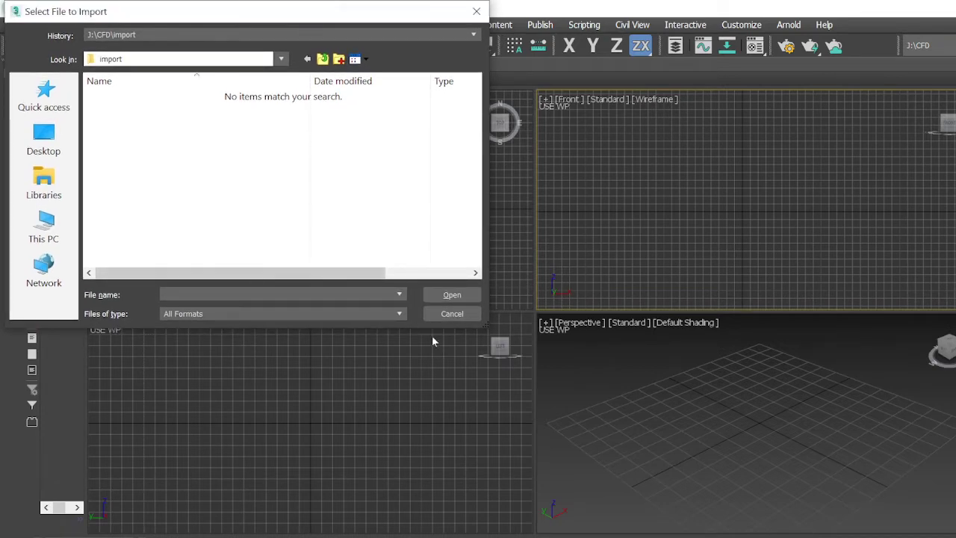
click(401, 314)
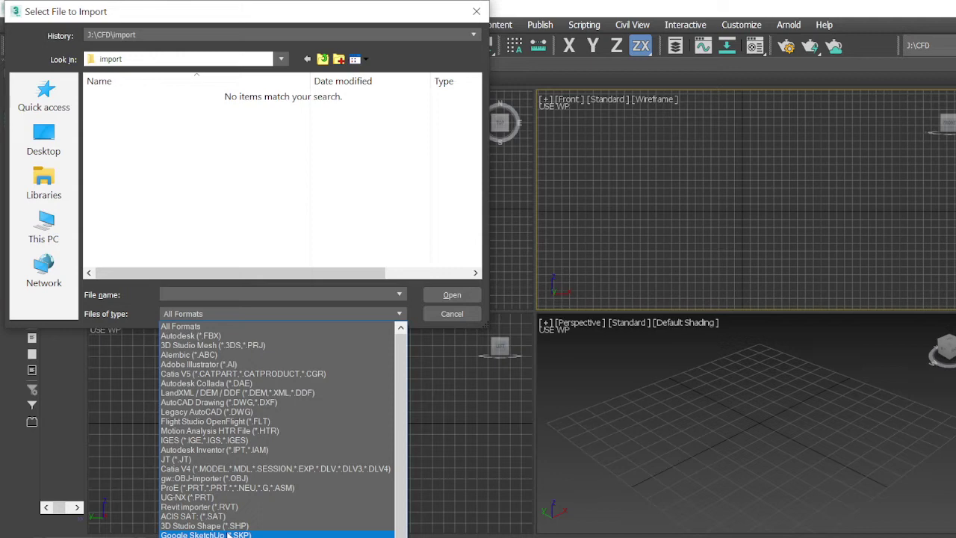
click(457, 312)
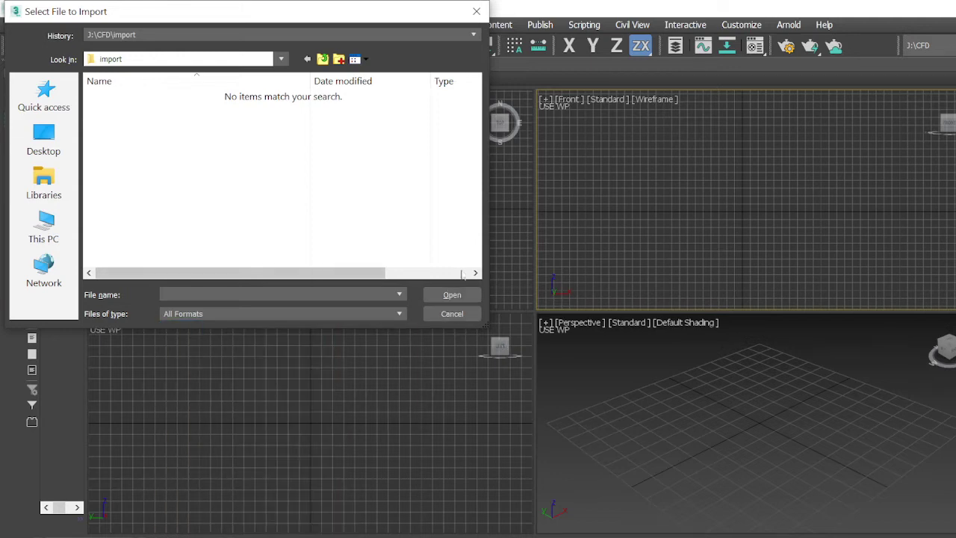
click(477, 11)
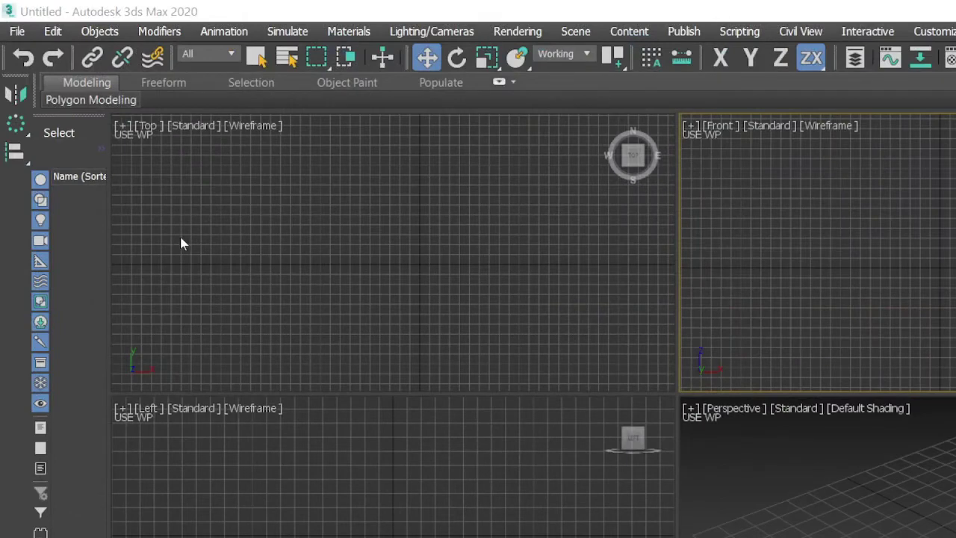
click(19, 31)
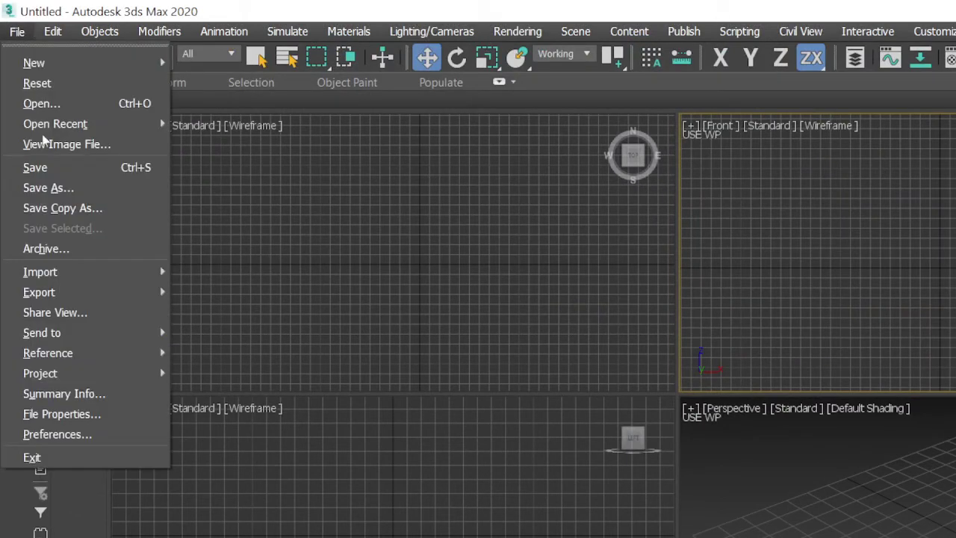
mouse_move(38, 292)
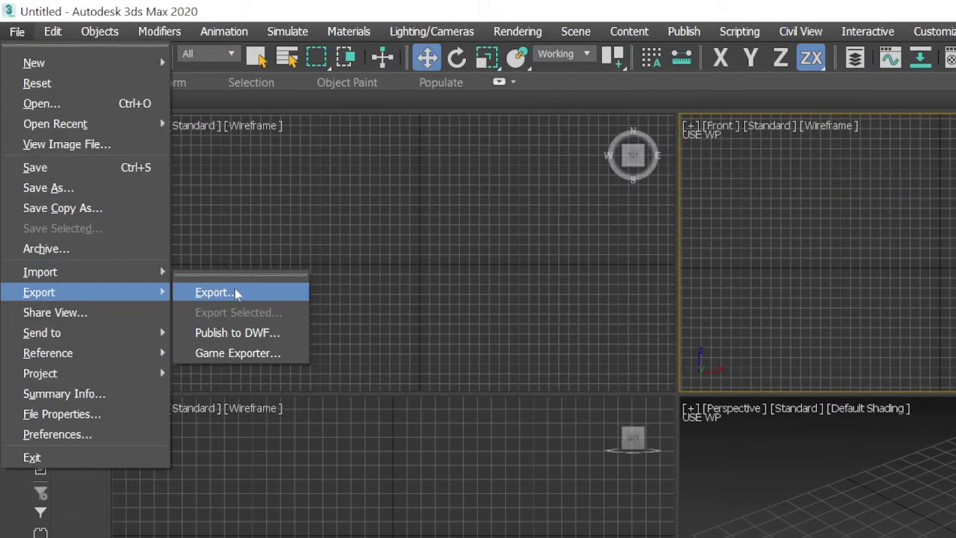
click(233, 291)
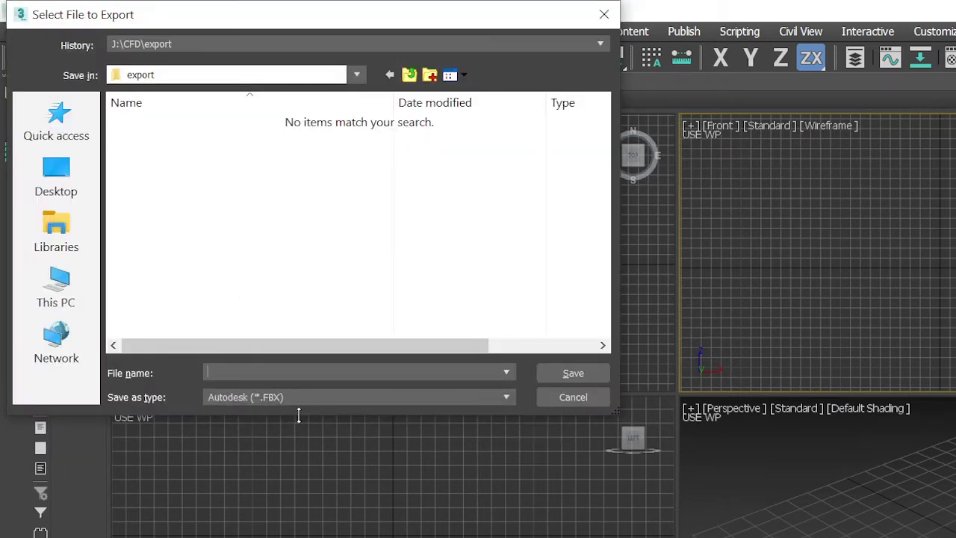
click(506, 397)
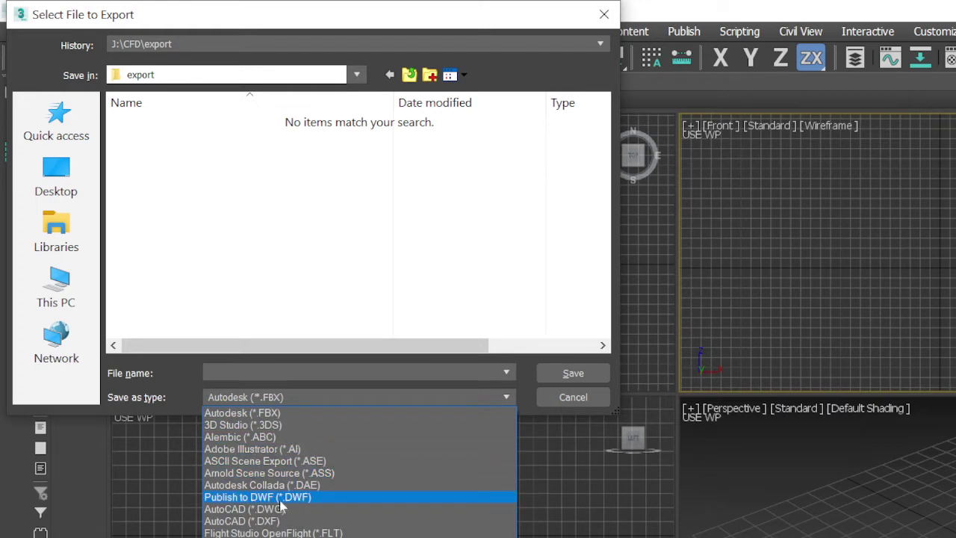
click(579, 400)
click(578, 401)
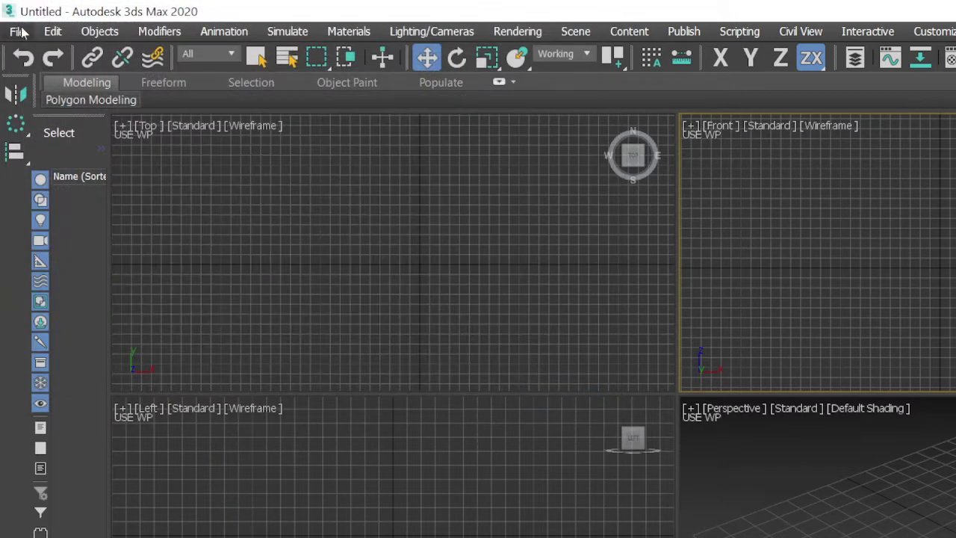
- Open the File menu and move down to Summary Info
click(17, 35)
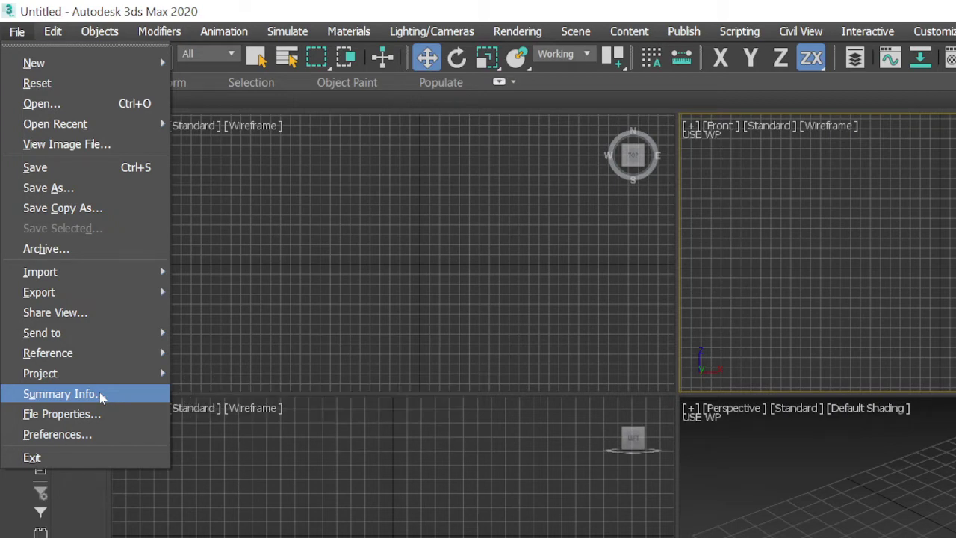
- View Summary Info reporting 0 objects, vertices and faces, then close it
click(100, 395)
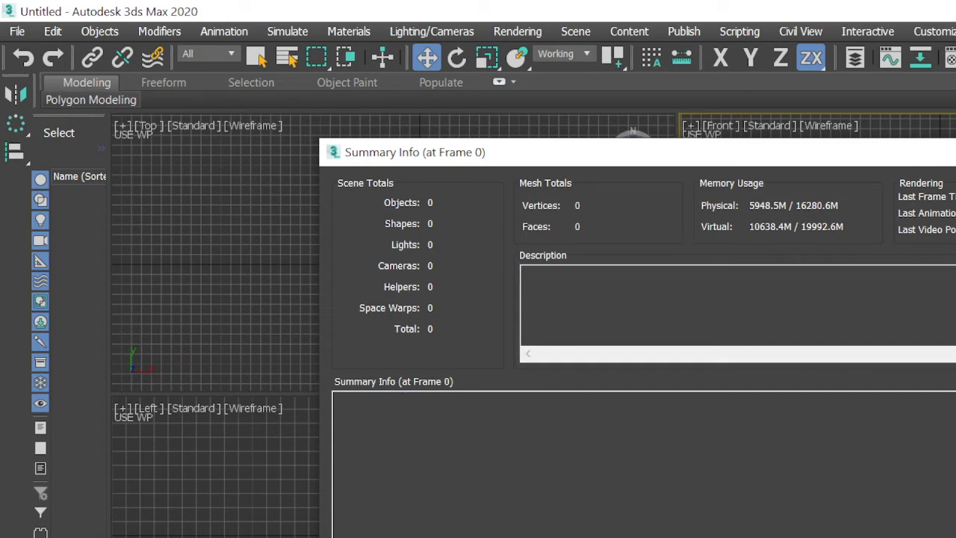
key(Escape)
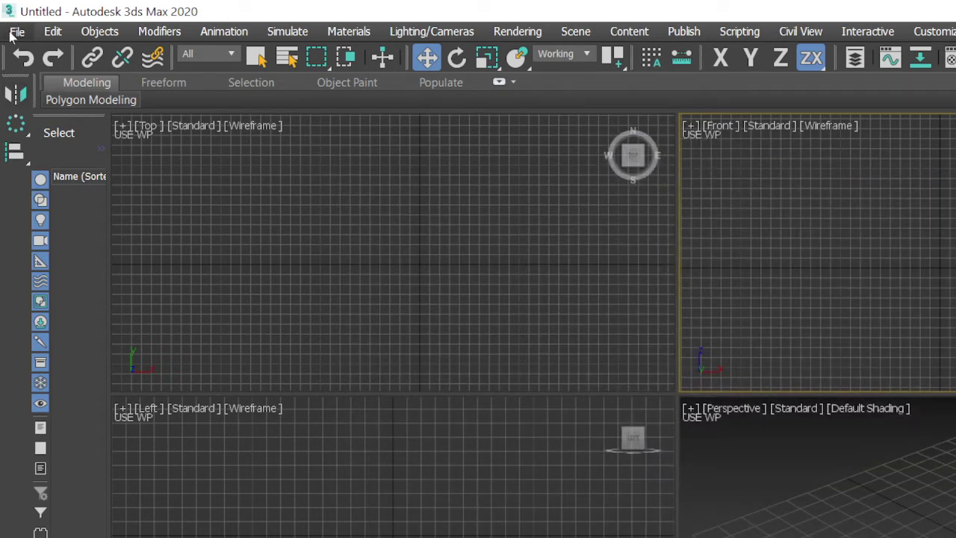
click(13, 33)
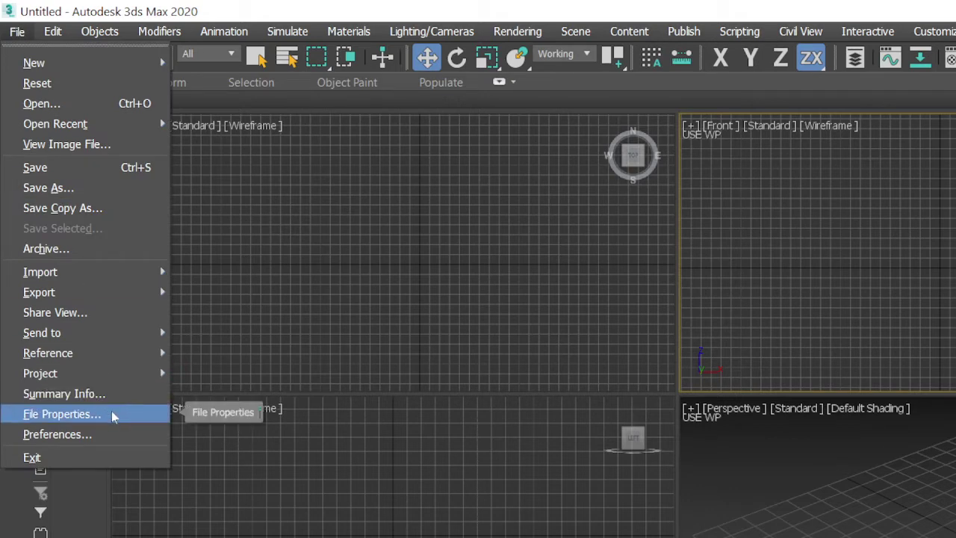
click(61, 413)
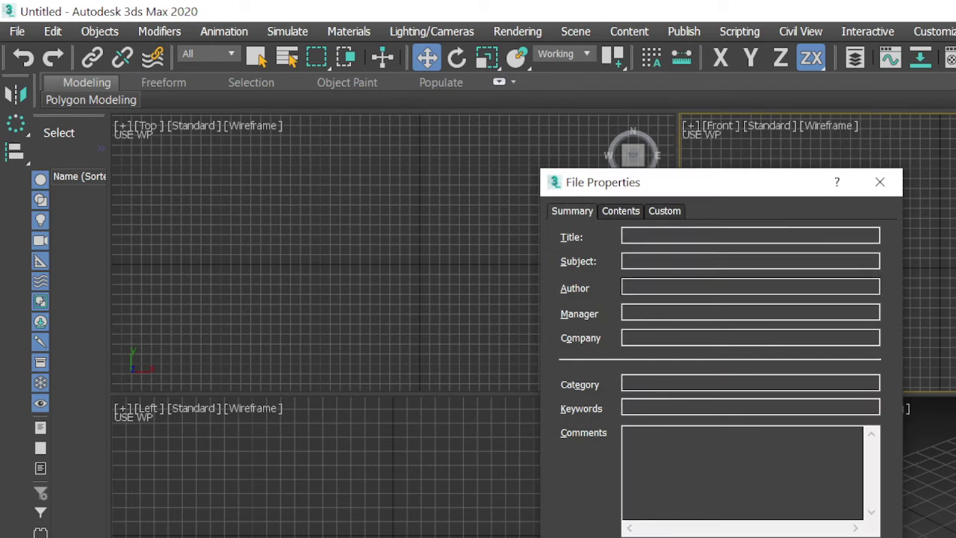
click(626, 286)
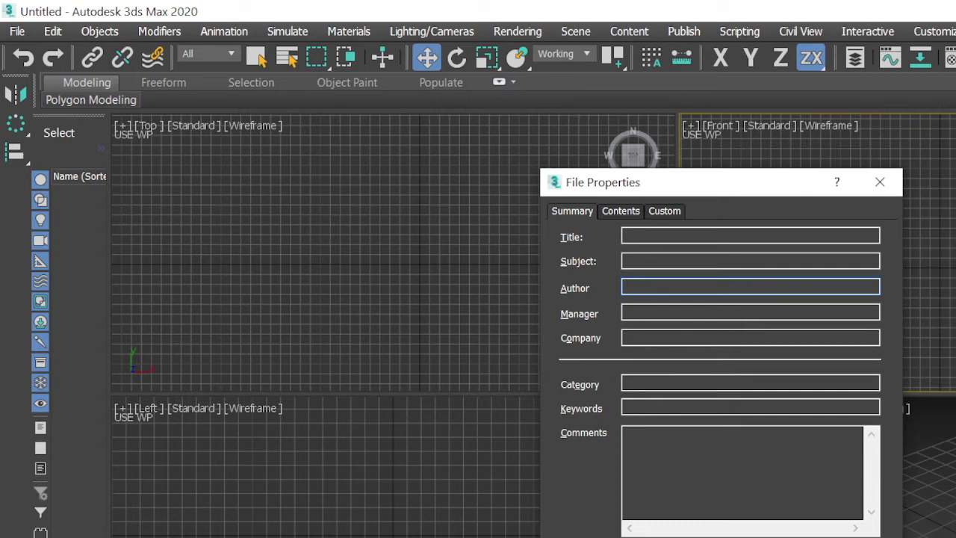
click(880, 181)
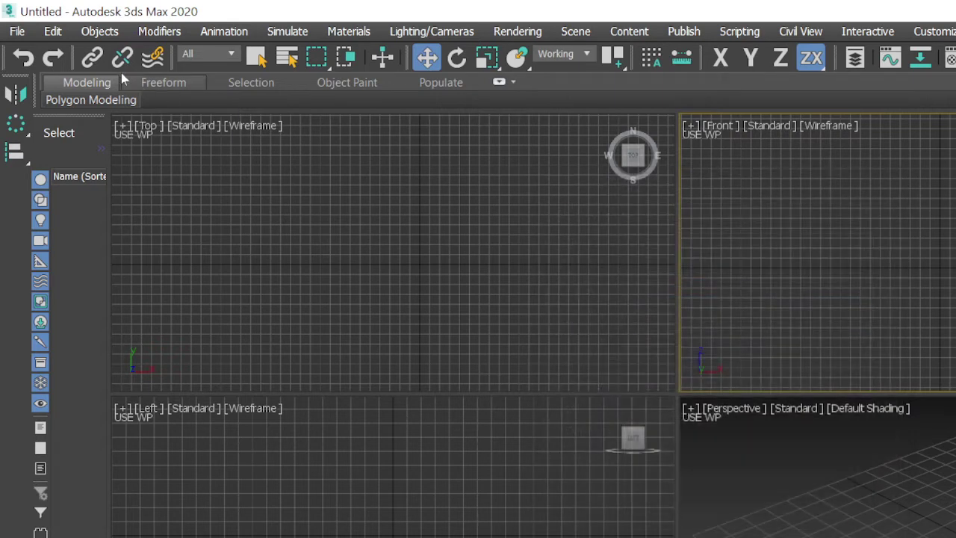
click(17, 31)
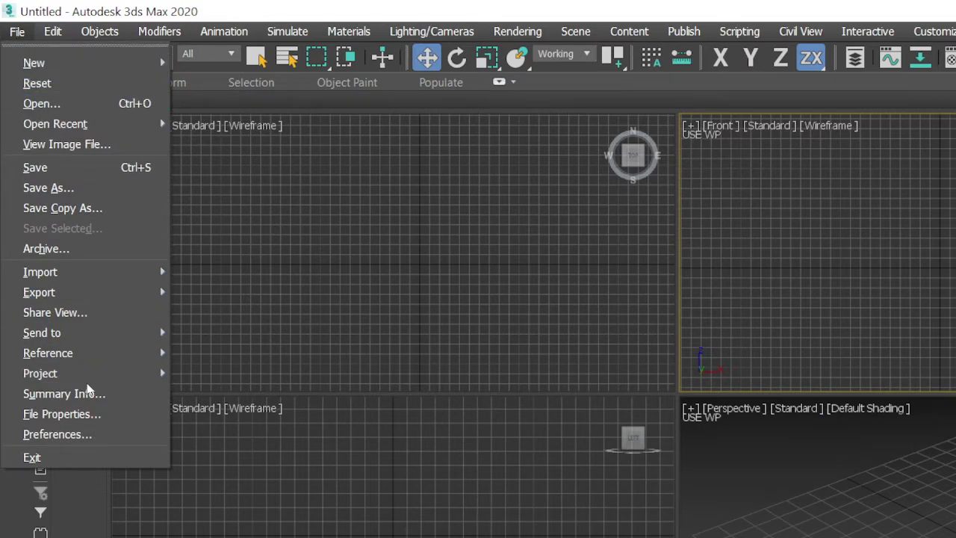
click(69, 444)
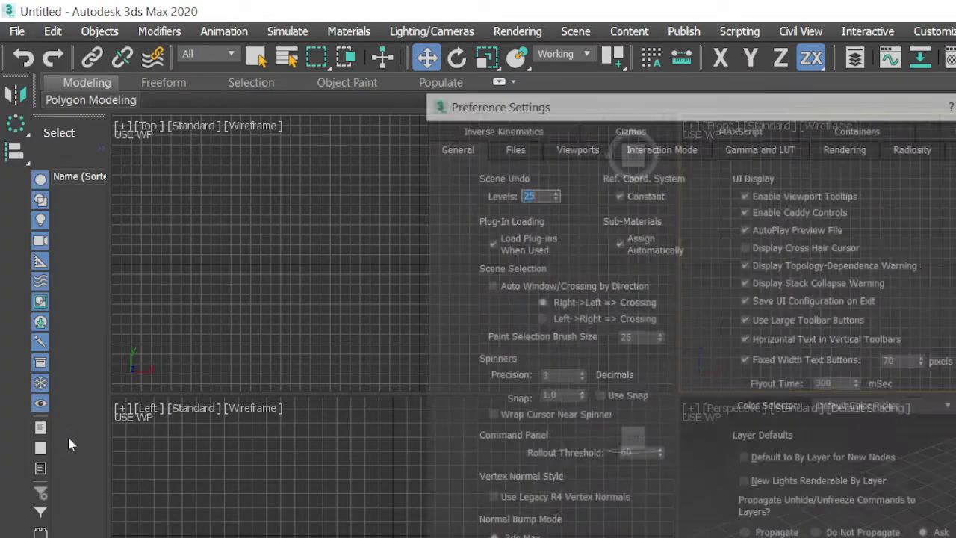
drag(575, 102, 224, 26)
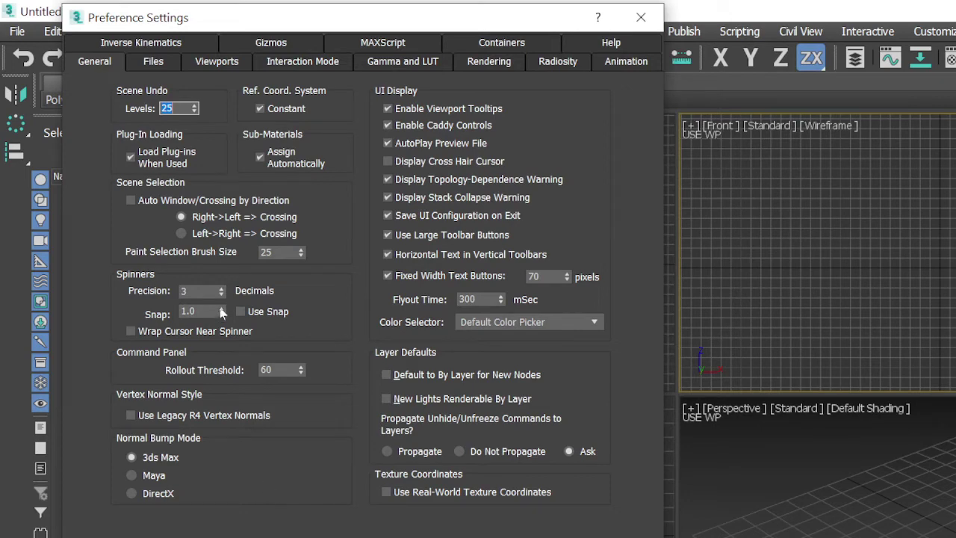
click(148, 65)
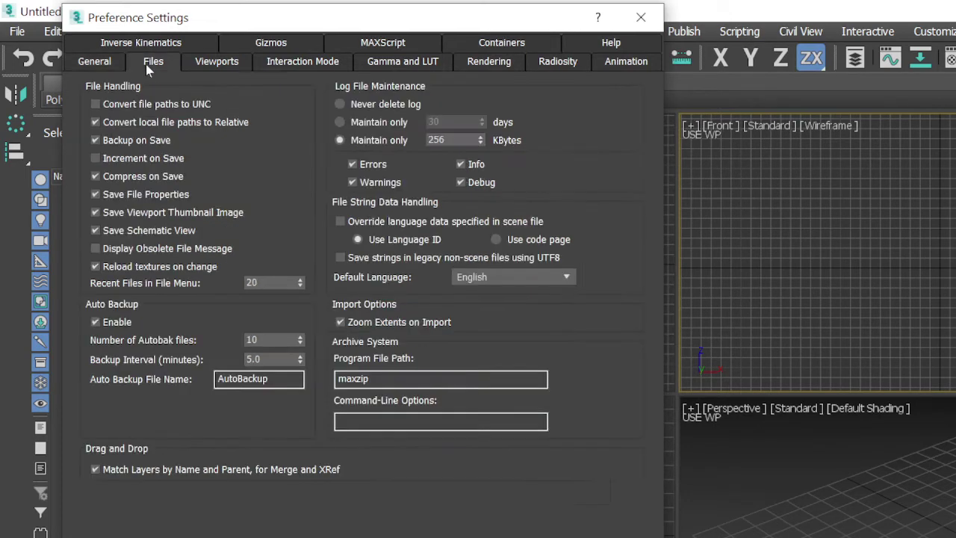
click(646, 16)
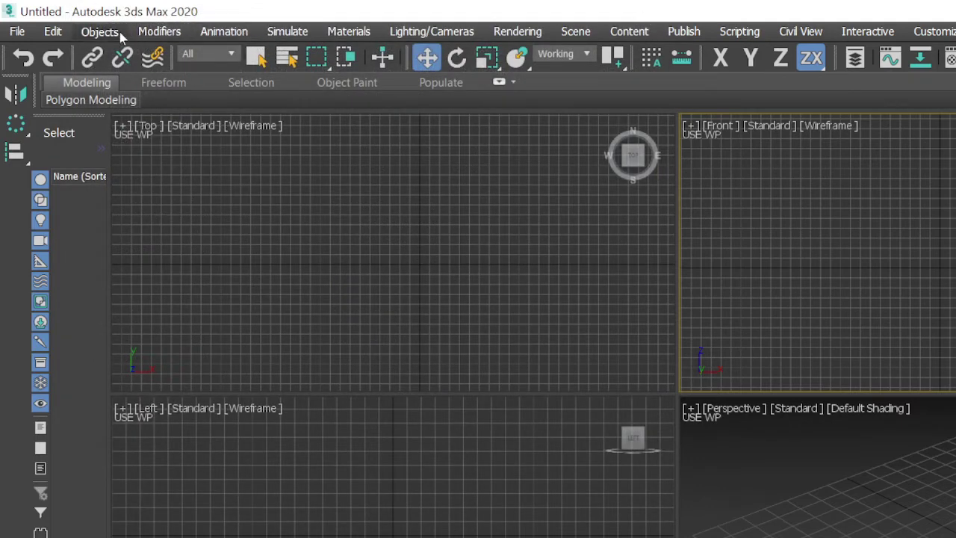
- Draw a sphere in the Top view and move it toward the grid centre
click(49, 33)
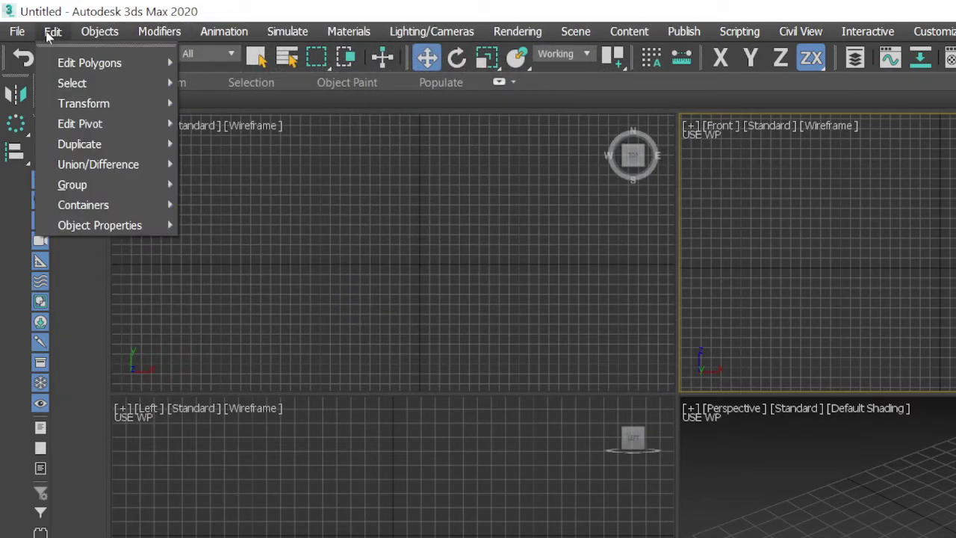
click(724, 332)
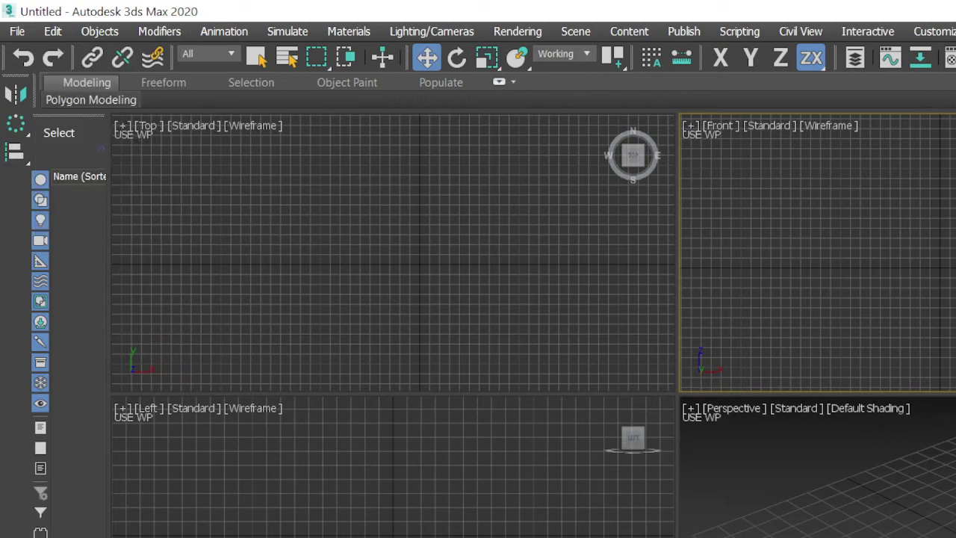
drag(266, 183, 315, 233)
key(w)
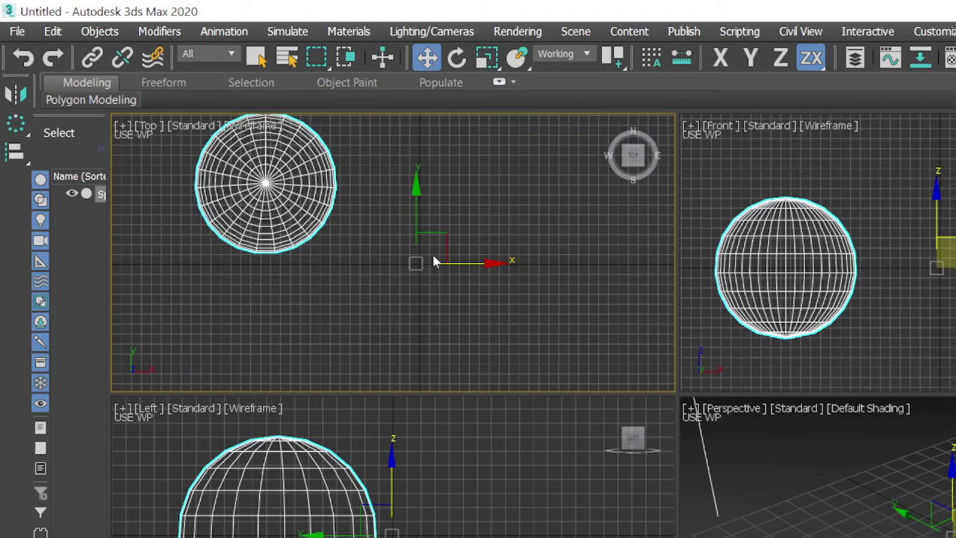
drag(463, 252, 553, 306)
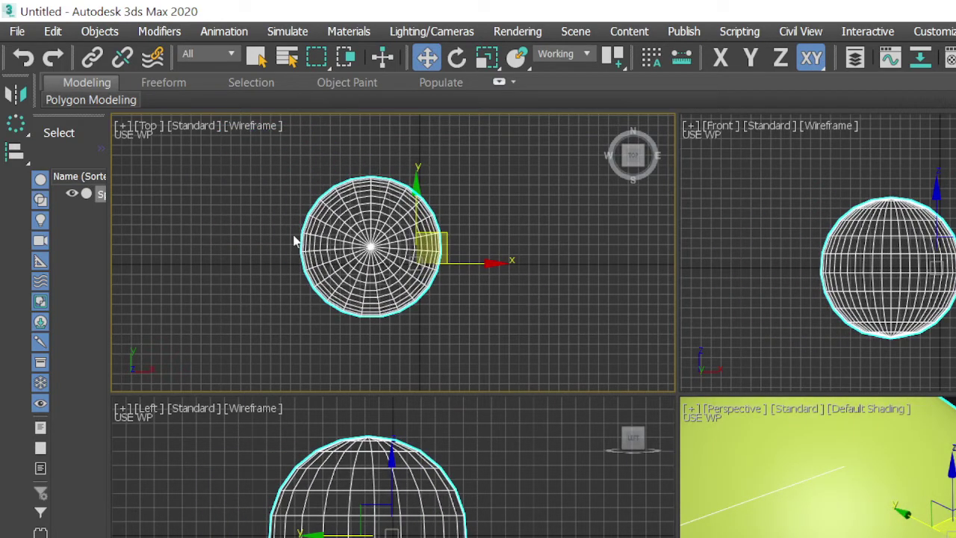
- Reselect the sphere and bring up the Edit menu for it
click(52, 31)
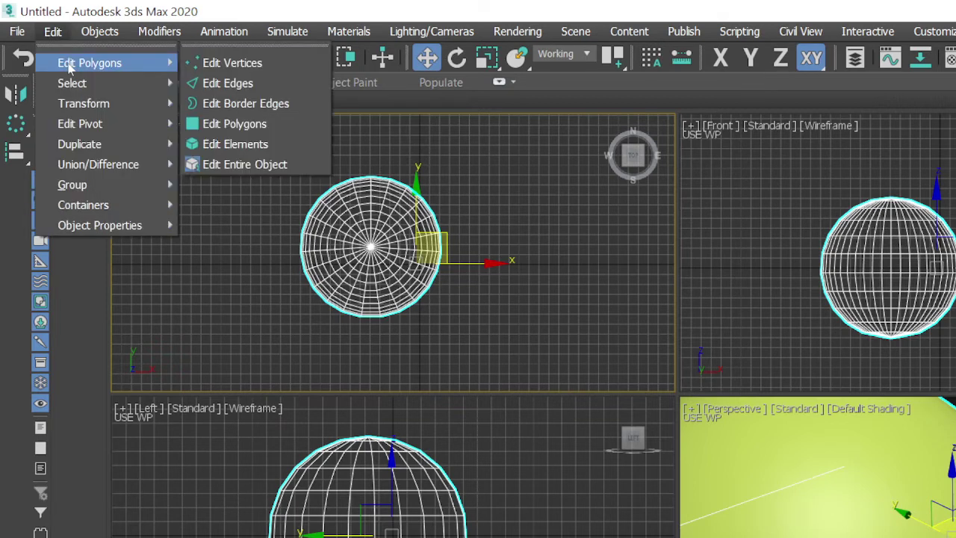
click(529, 231)
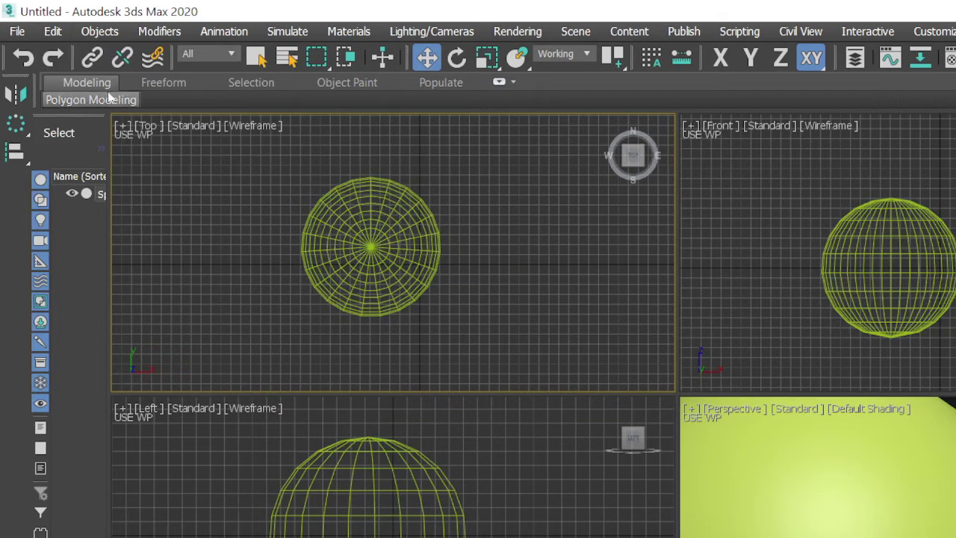
click(53, 33)
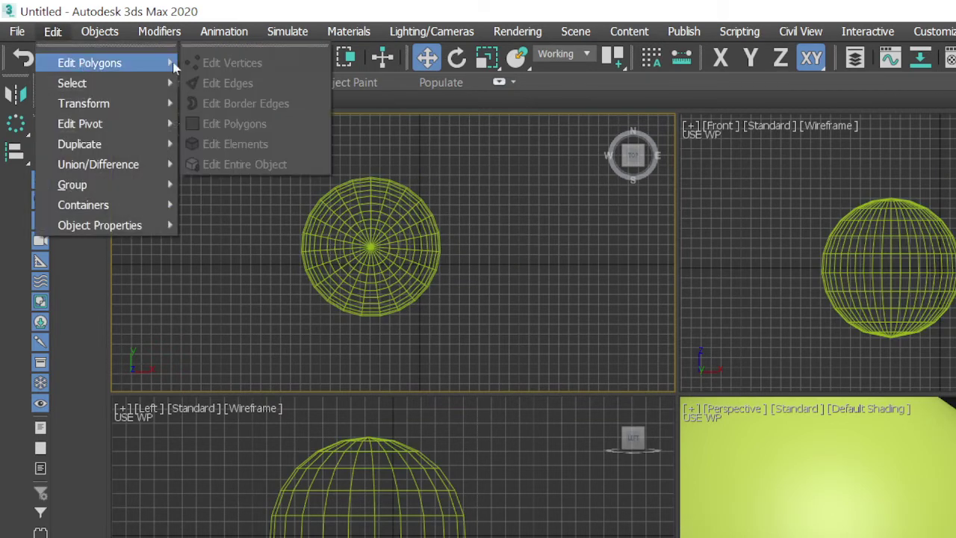
click(377, 253)
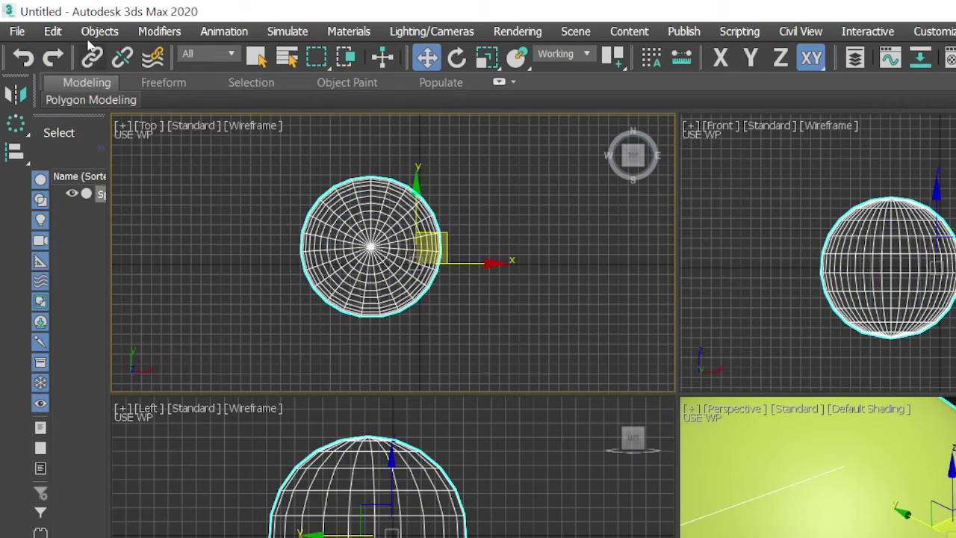
click(53, 31)
mouse_move(90, 63)
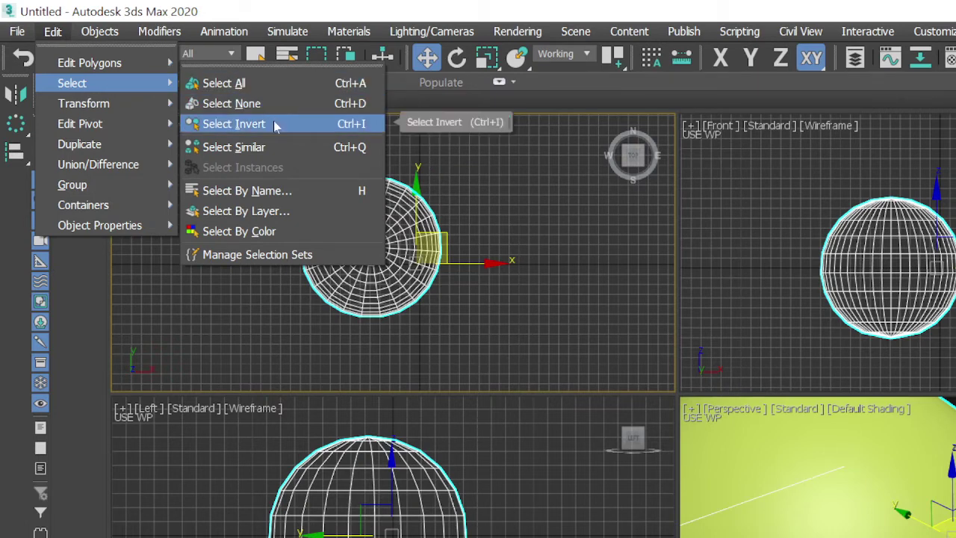
mouse_move(84, 104)
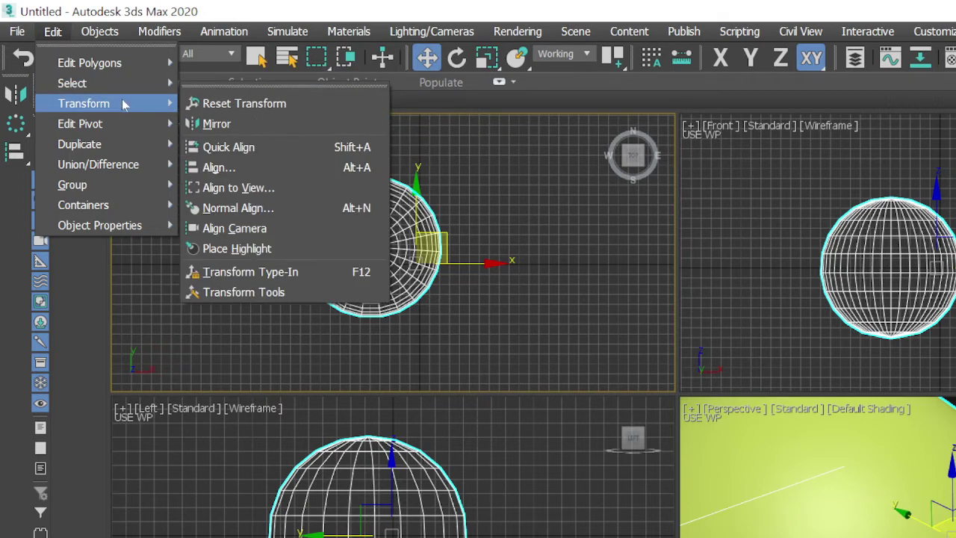
- Mirror the sphere as a Copy and slide the copy beside it along X and Y
click(223, 125)
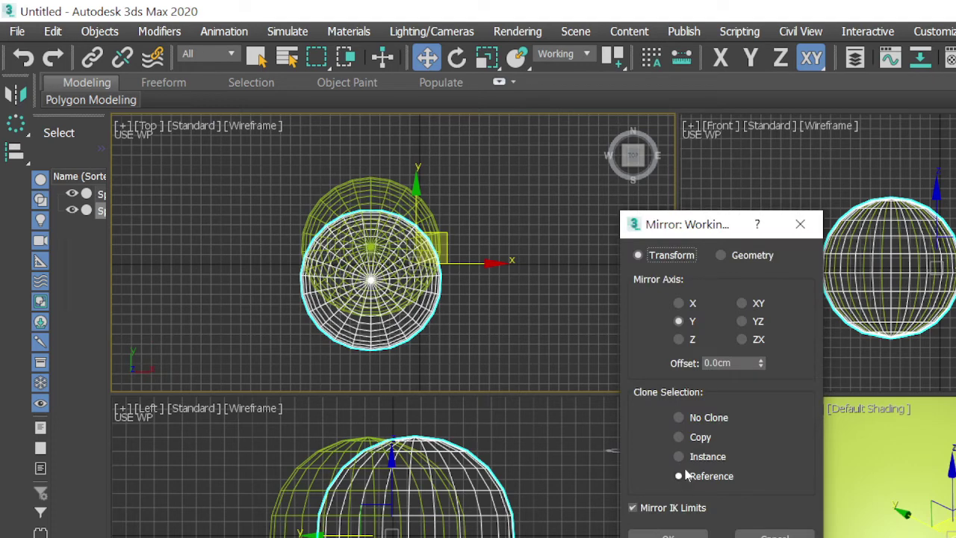
click(679, 418)
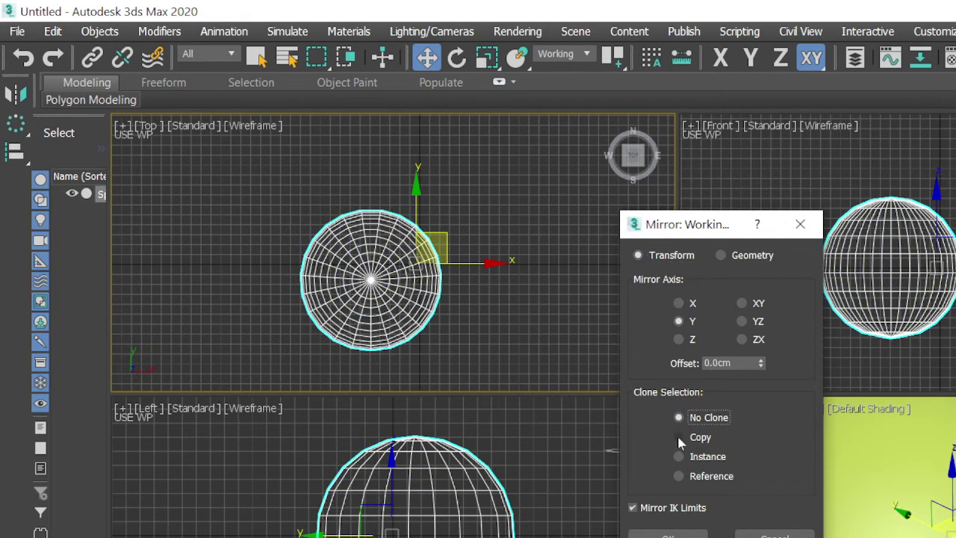
click(679, 437)
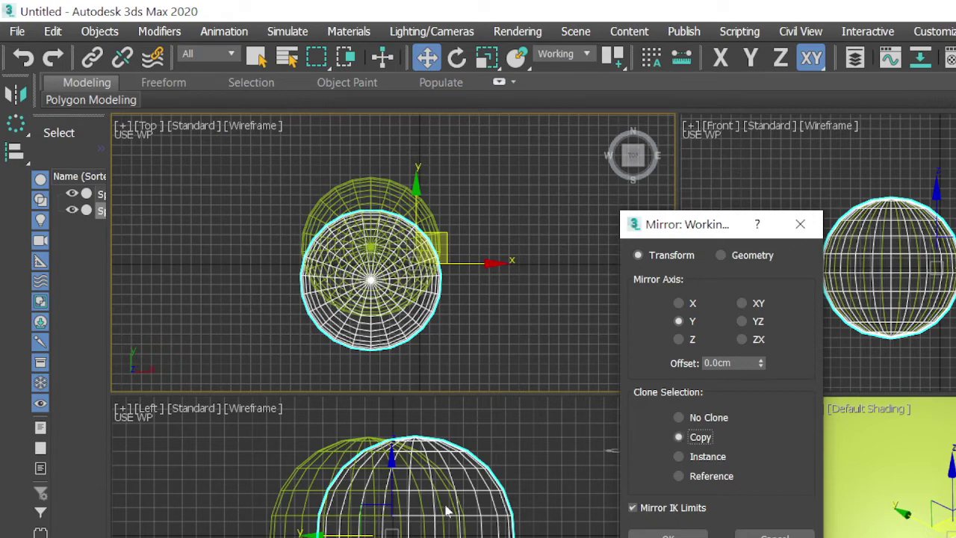
click(668, 535)
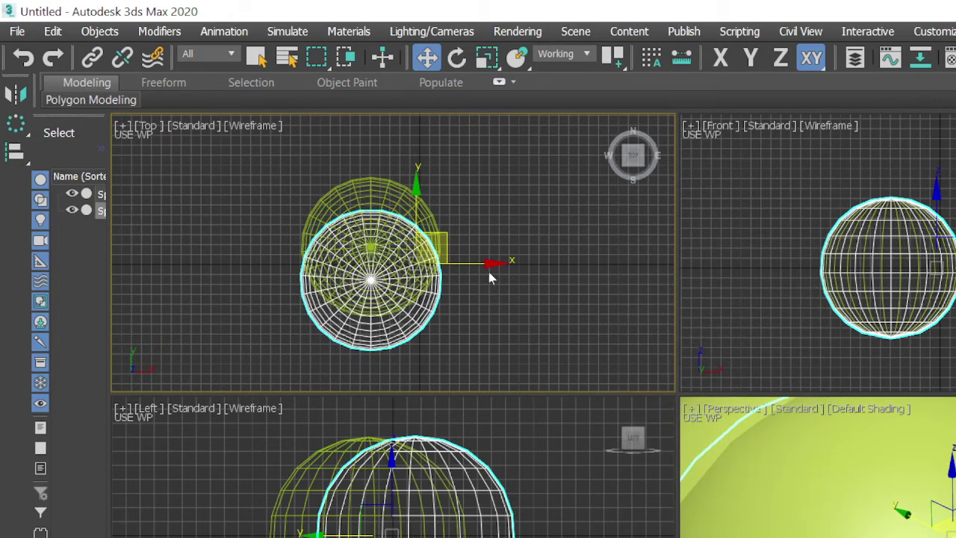
drag(487, 261, 629, 260)
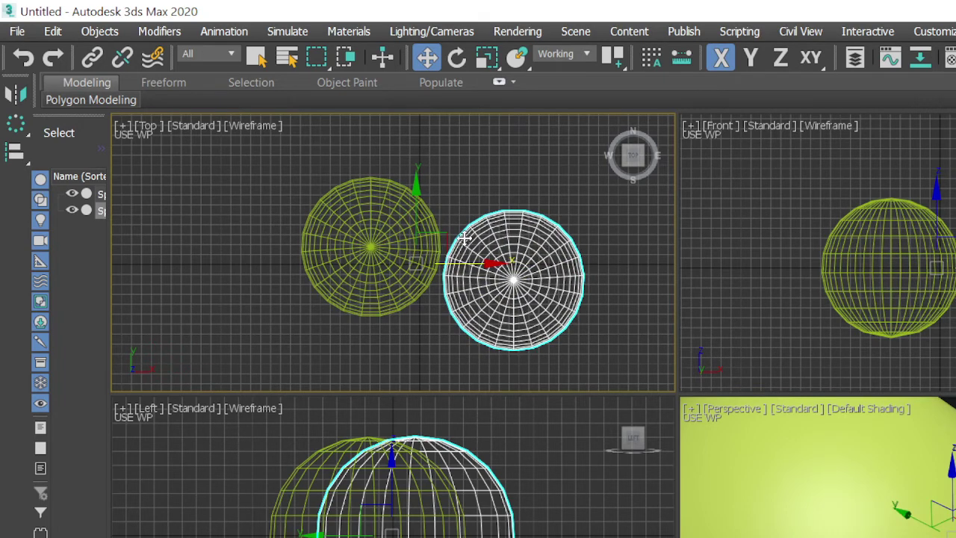
mouse_move(416, 194)
mouse_down()
mouse_move(422, 150)
mouse_move(422, 160)
mouse_up()
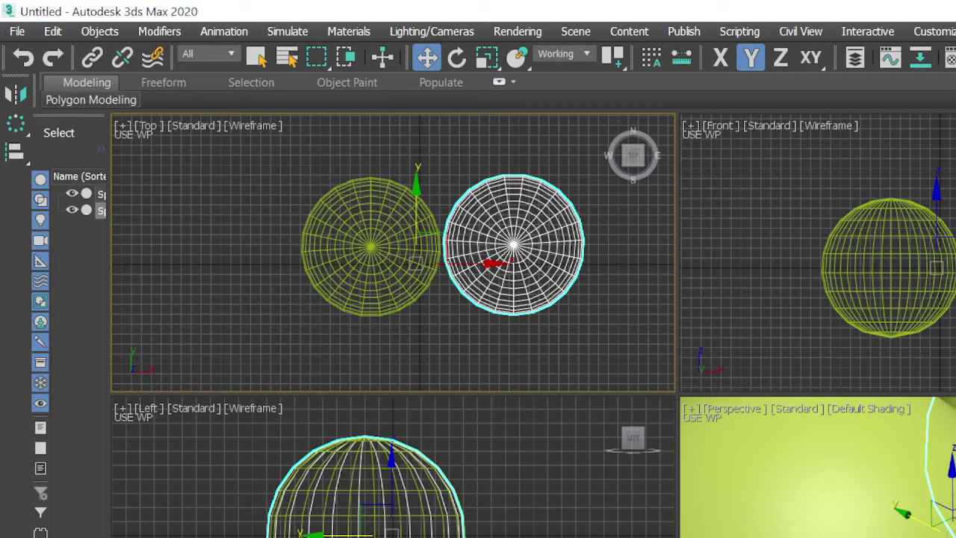
- Color the mirrored copy magenta, then delete it
click(874, 275)
click(701, 293)
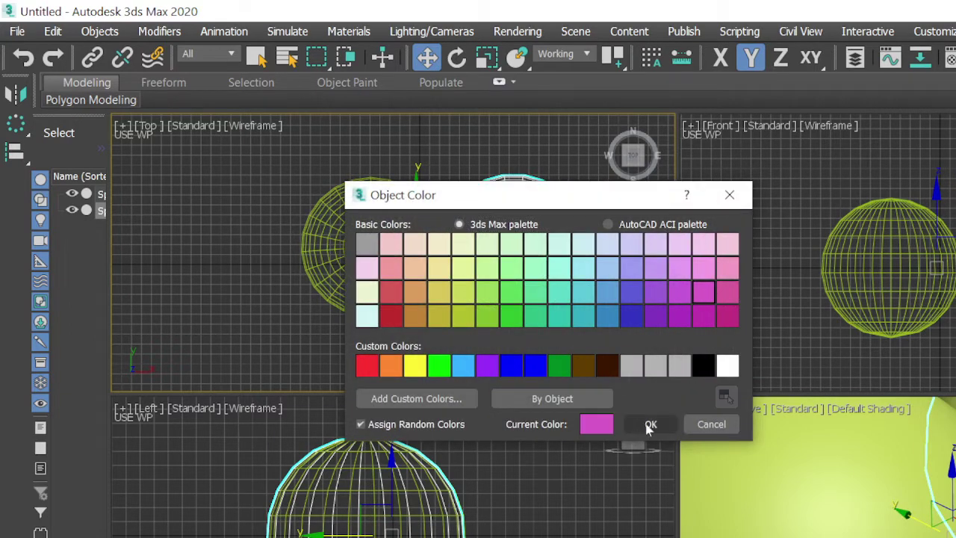
click(652, 423)
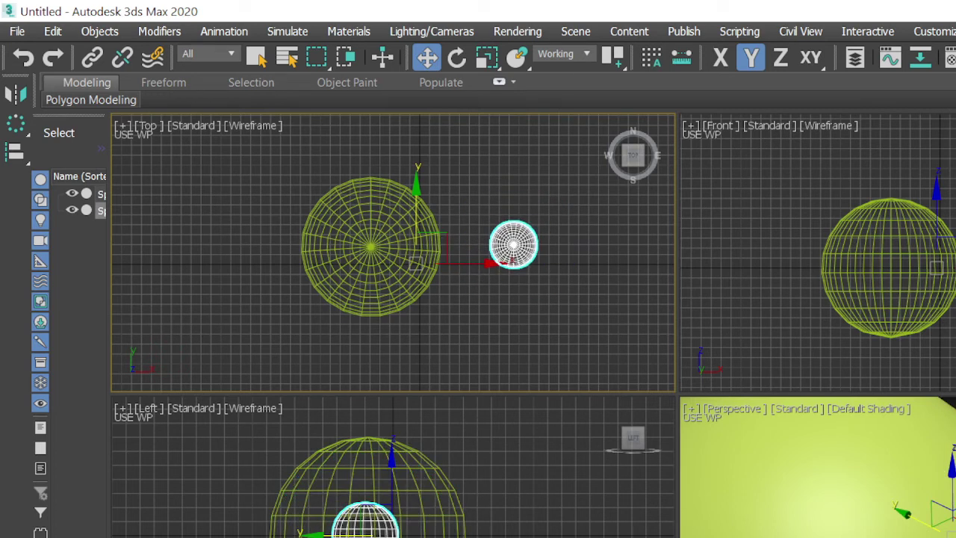
key(Delete)
- Mirror the sphere as a linked Instance copy
key(ctrl+a)
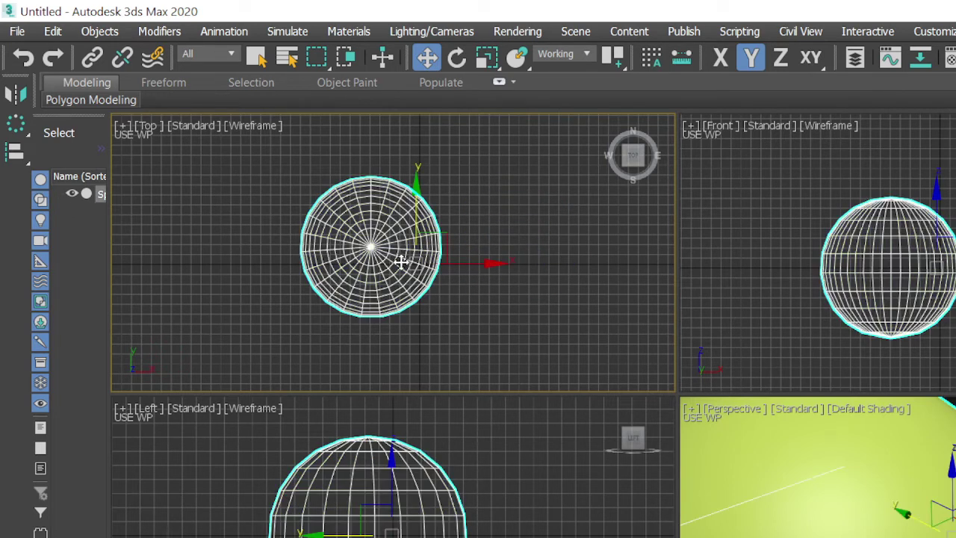
click(53, 31)
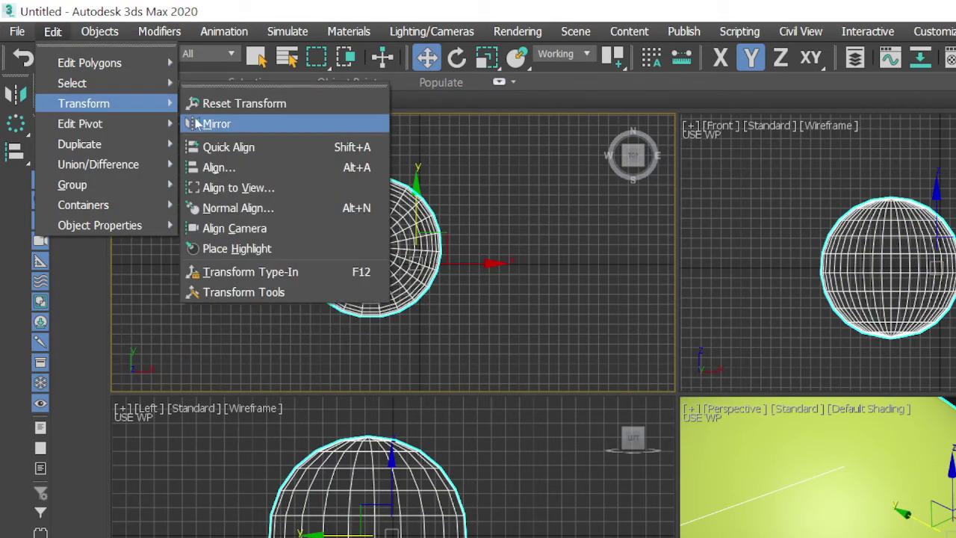
click(196, 122)
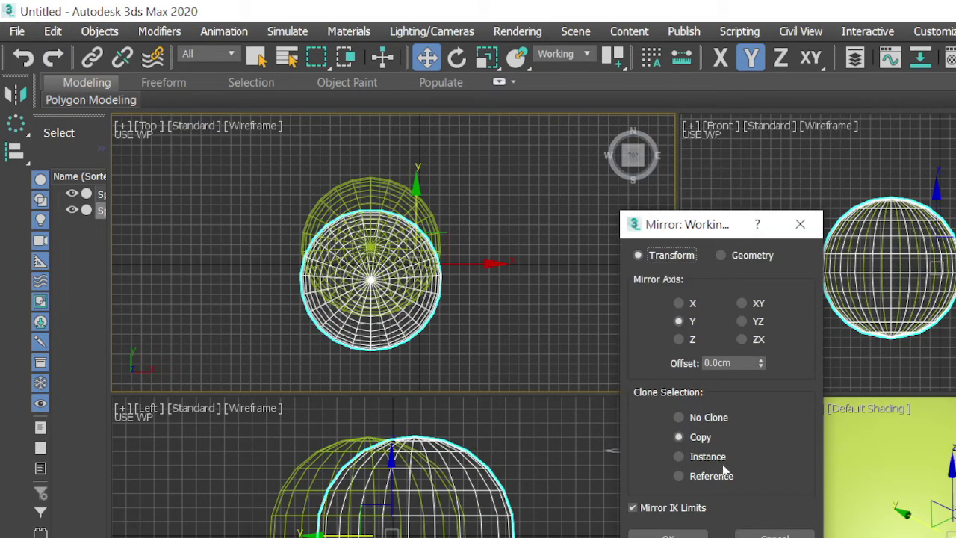
click(681, 460)
click(668, 535)
- Move the copy right along X, nudge it up along Y, then delete it
drag(471, 260, 618, 248)
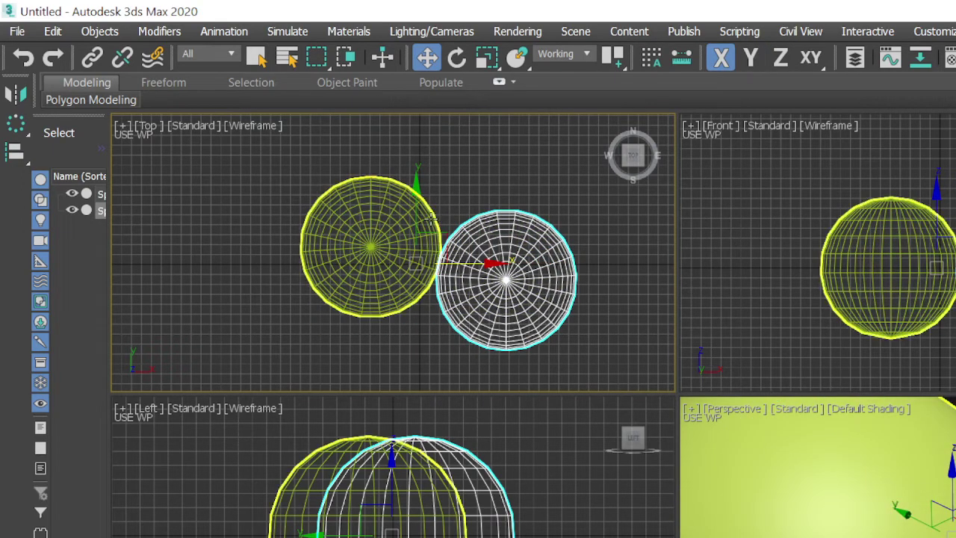
drag(416, 207, 416, 171)
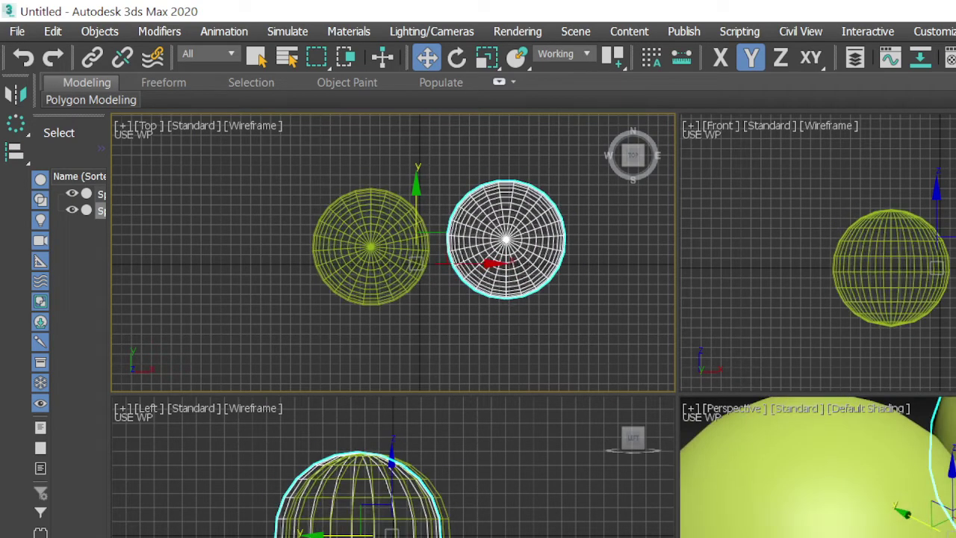
key(Delete)
- Turn on Use Working Pivot and move the sphere left of the grid centre
click(347, 224)
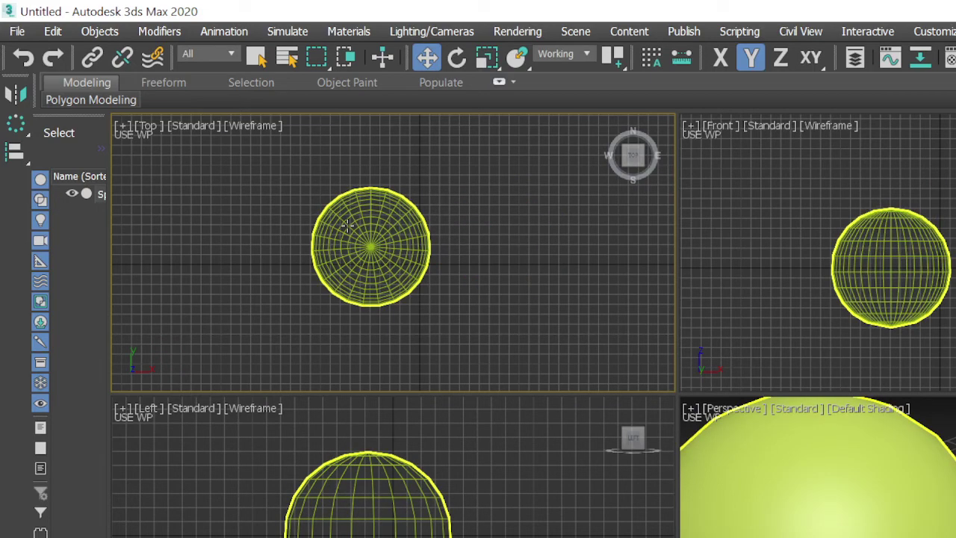
click(64, 32)
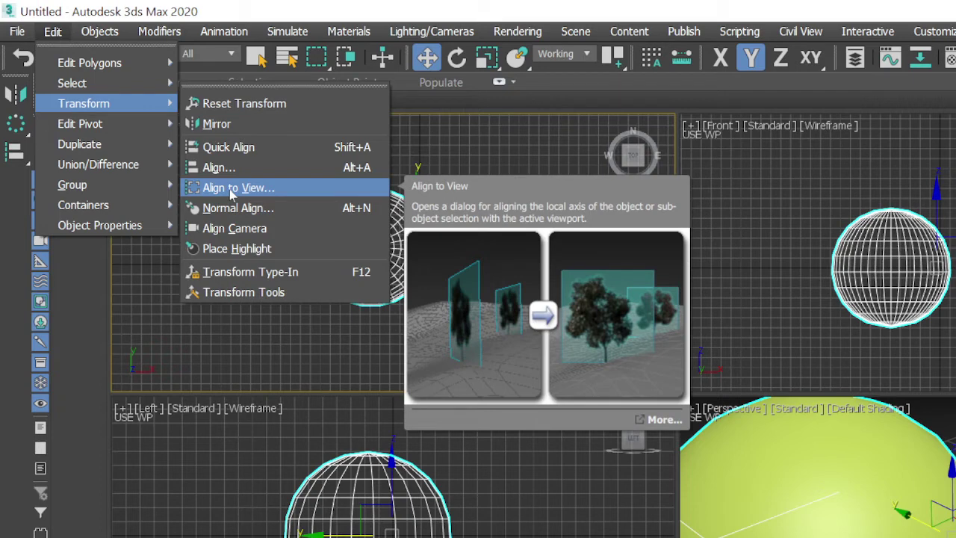
mouse_move(80, 123)
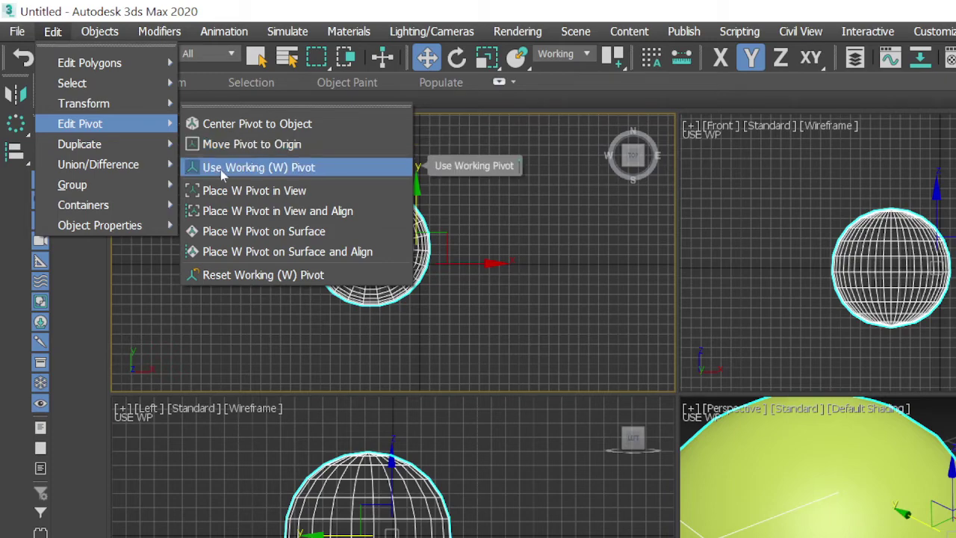
click(221, 146)
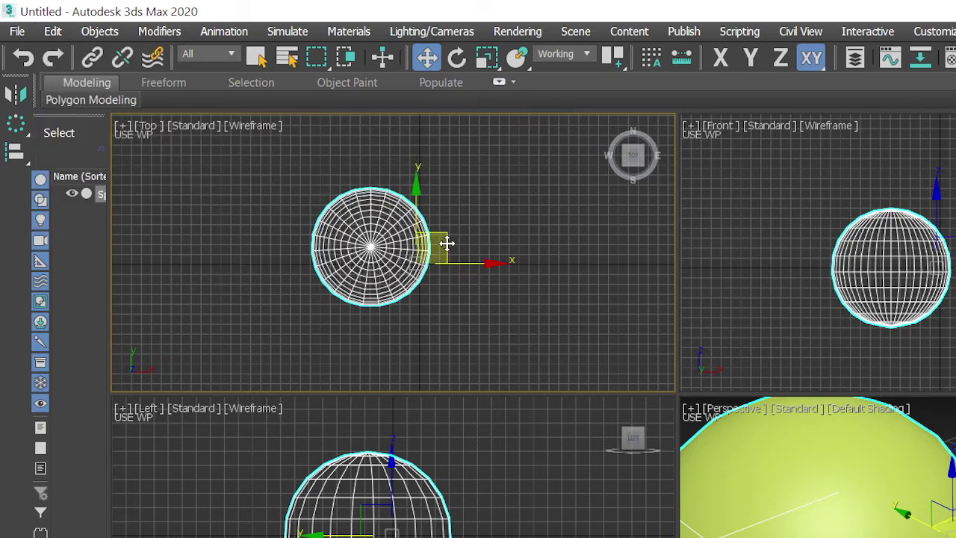
mouse_move(444, 241)
mouse_down()
mouse_move(402, 257)
mouse_move(398, 269)
mouse_move(358, 259)
mouse_up()
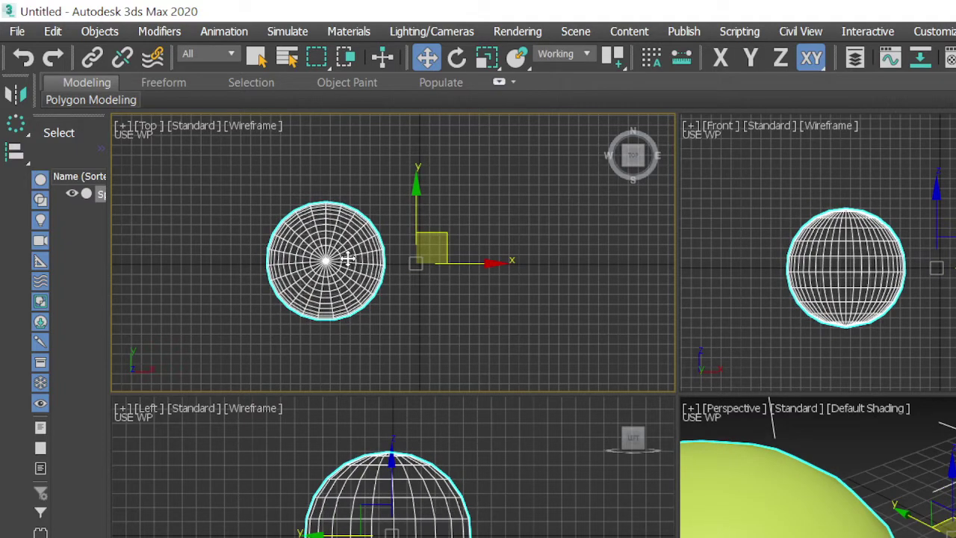
- Rotate the sphere around the working pivot so its poles tilt
click(457, 58)
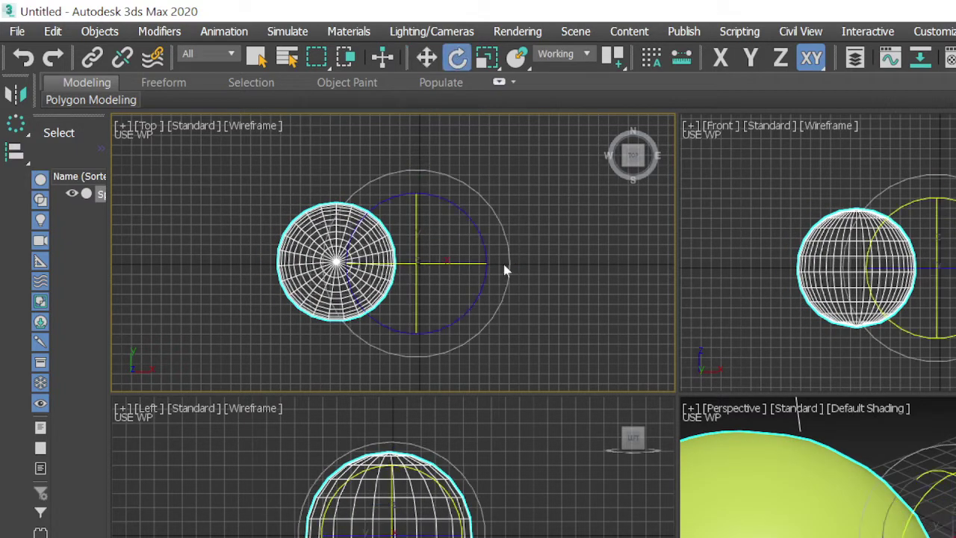
mouse_move(474, 292)
mouse_down()
mouse_move(427, 378)
mouse_move(358, 395)
mouse_move(335, 280)
mouse_move(425, 240)
mouse_move(459, 326)
mouse_move(408, 346)
mouse_move(395, 314)
mouse_move(363, 390)
mouse_move(272, 306)
mouse_move(307, 279)
mouse_move(371, 254)
mouse_move(518, 306)
mouse_move(559, 370)
mouse_move(476, 439)
mouse_up()
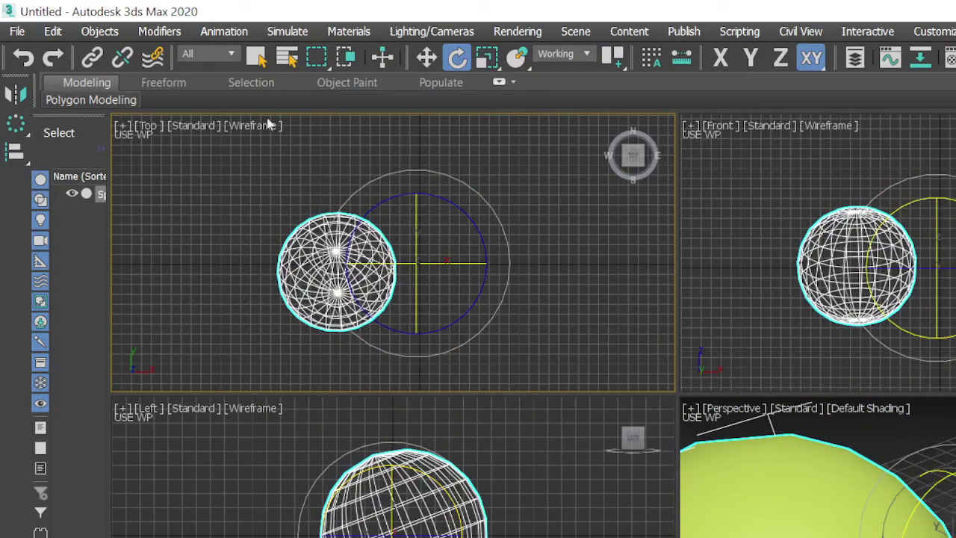
click(65, 31)
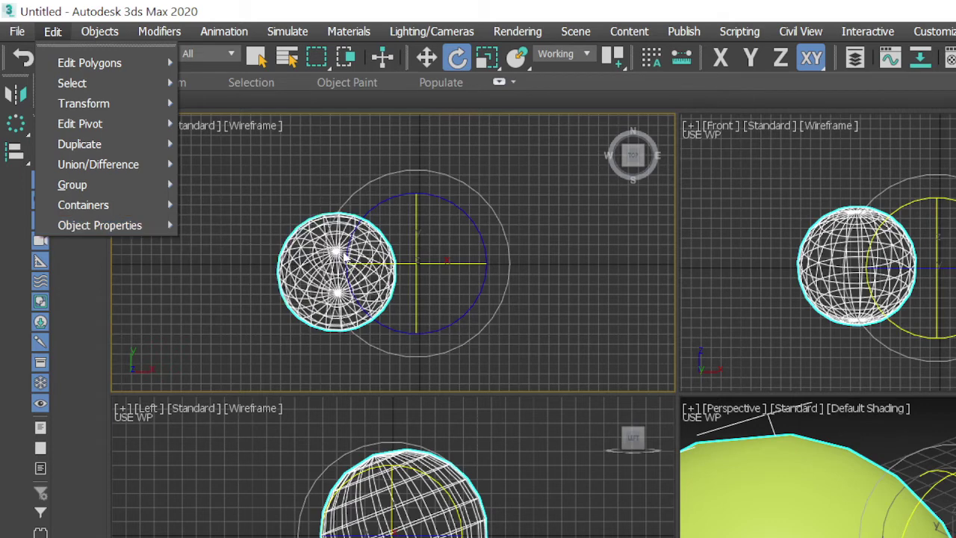
- Select the sphere in the Top viewport and delete it, leaving the scene empty
click(340, 251)
click(100, 31)
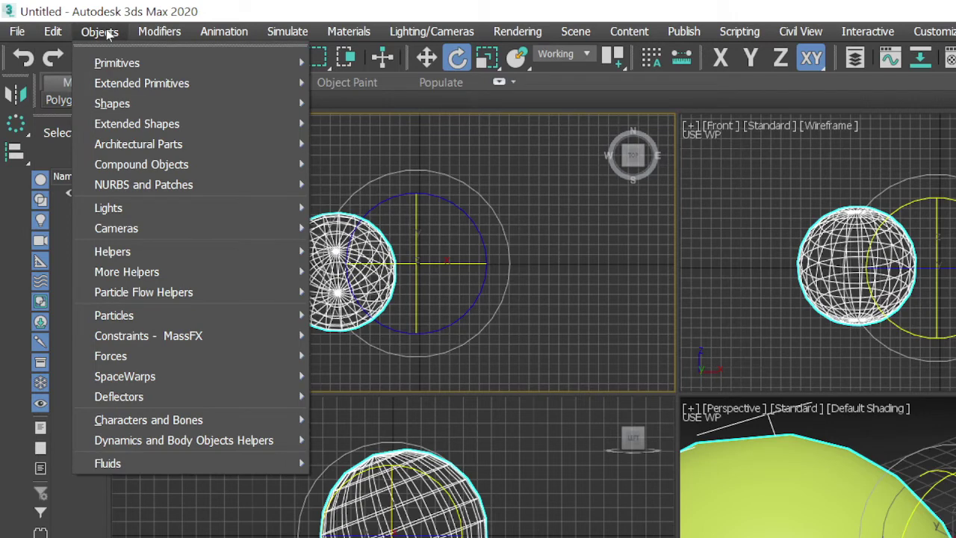
click(429, 240)
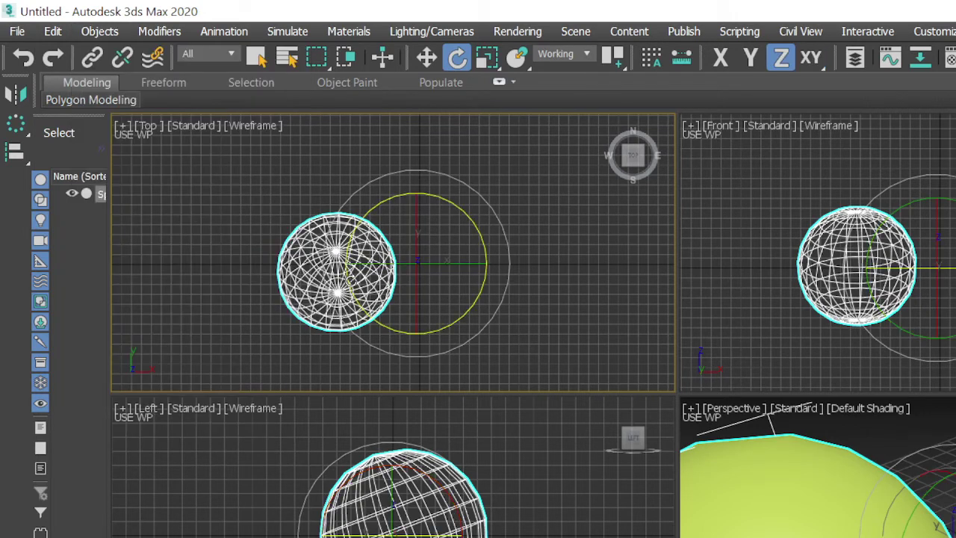
key(Delete)
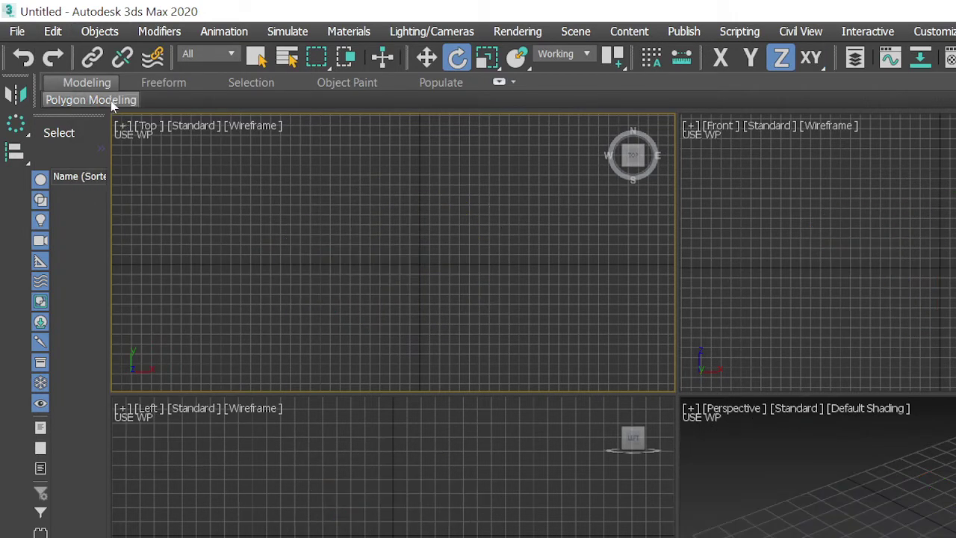
click(99, 33)
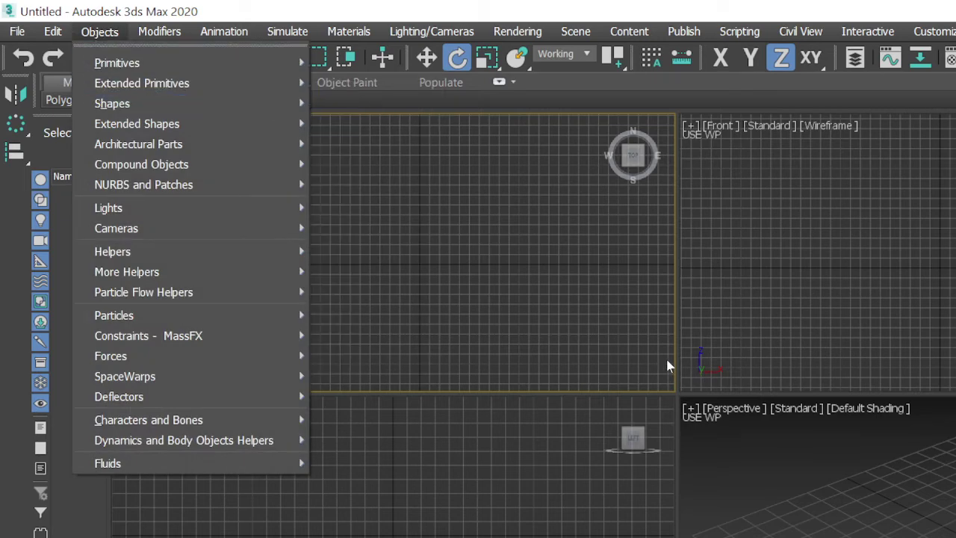
key(Escape)
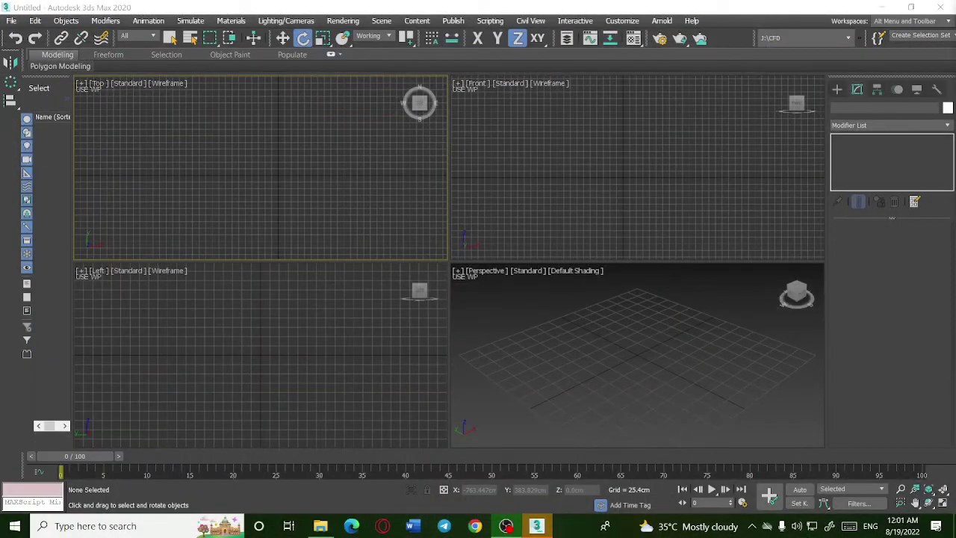
- In the Create panel, preview Extended Primitives and Compound Objects, then settle on Standard Primitives
click(837, 89)
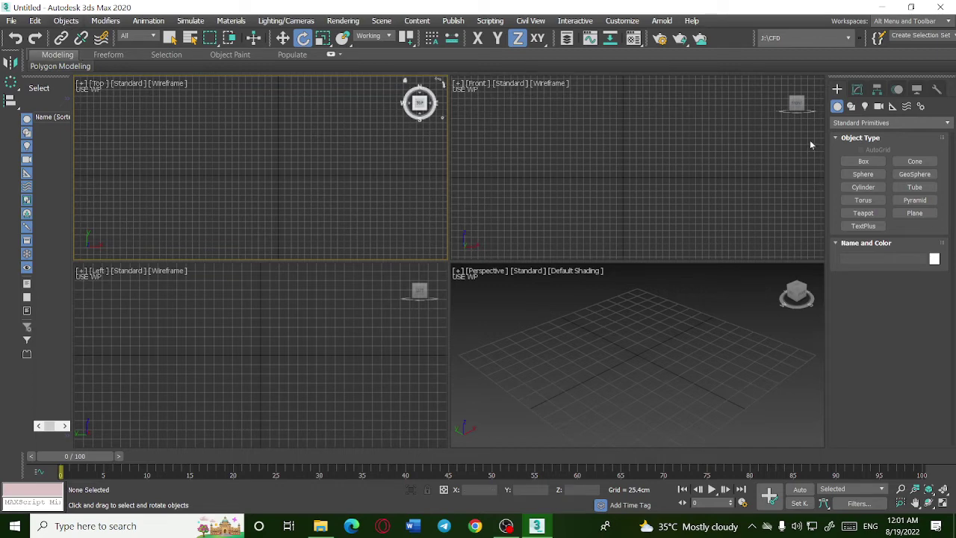
click(947, 123)
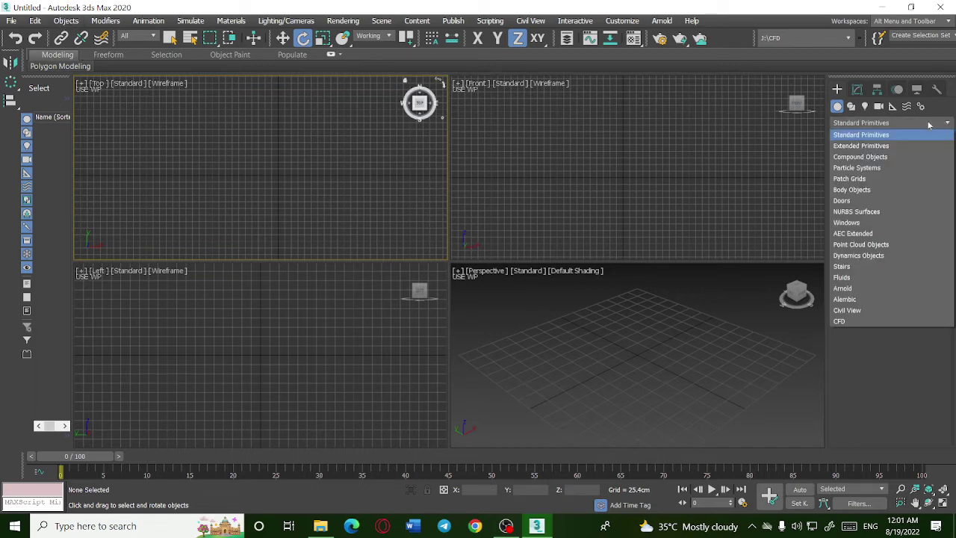
click(871, 147)
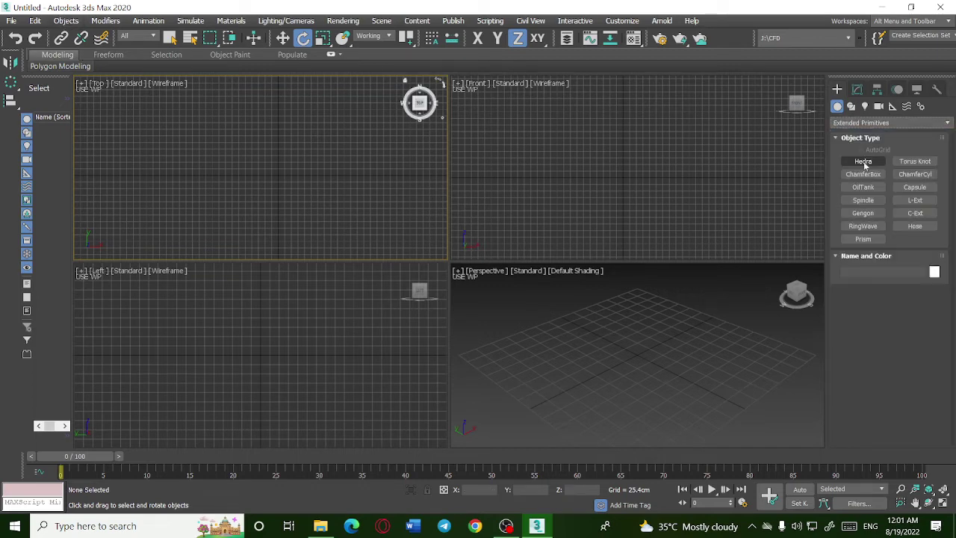
click(947, 124)
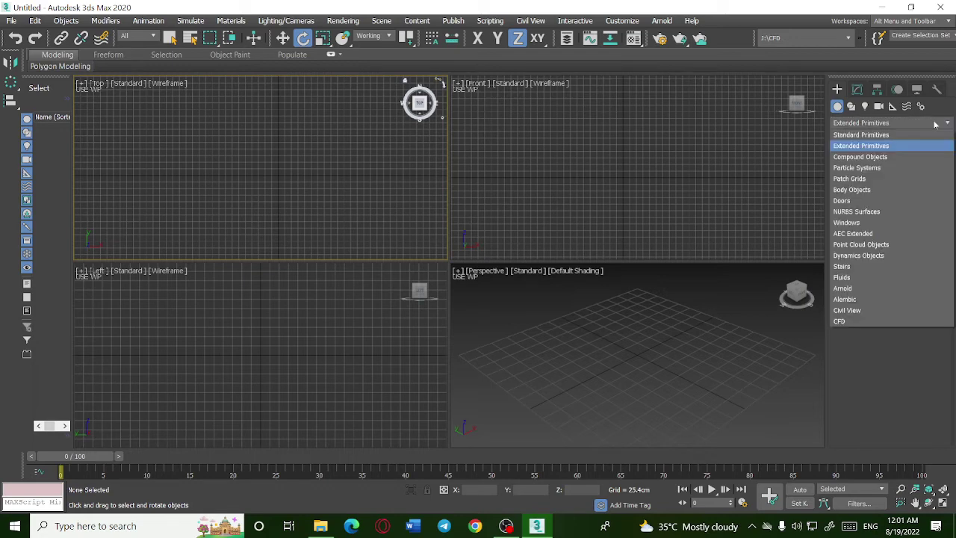
click(862, 158)
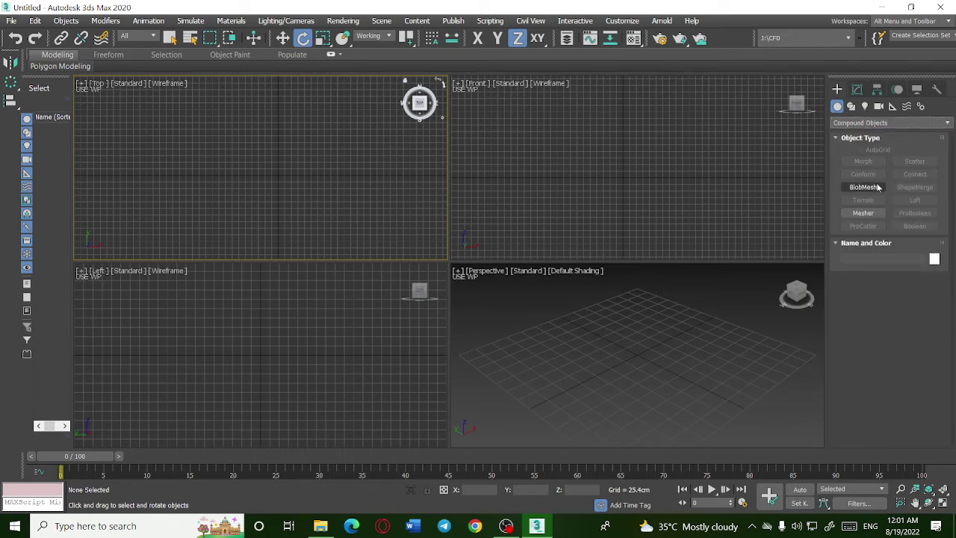
click(945, 124)
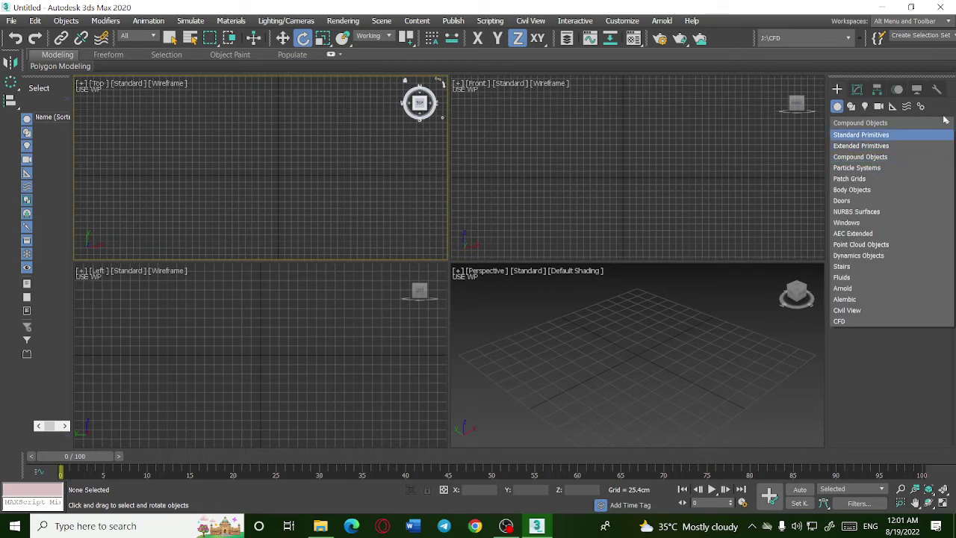
click(947, 122)
click(946, 123)
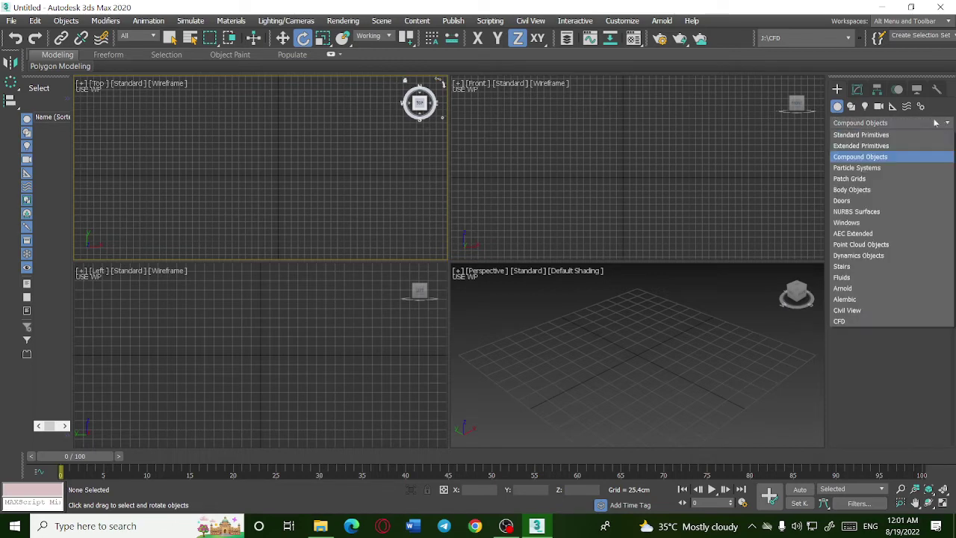
click(856, 135)
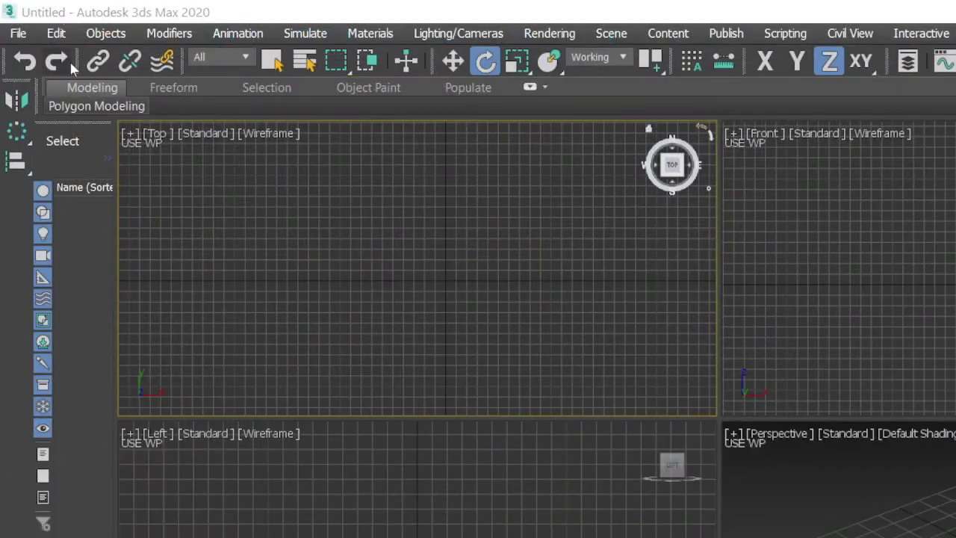
- Show the Objects > Extended Shapes list: Angle, Channel, Tee, Wide Flange, WRectangle
click(101, 35)
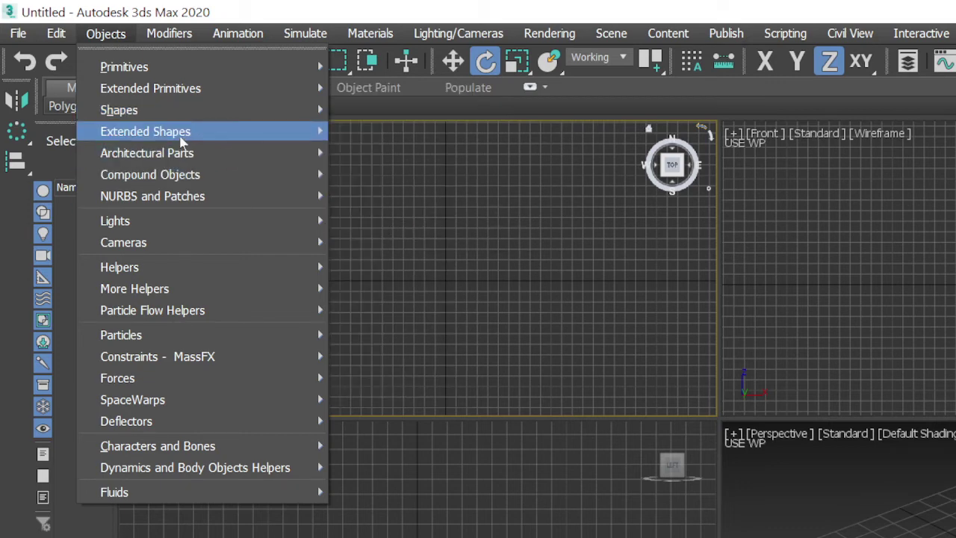
mouse_move(146, 131)
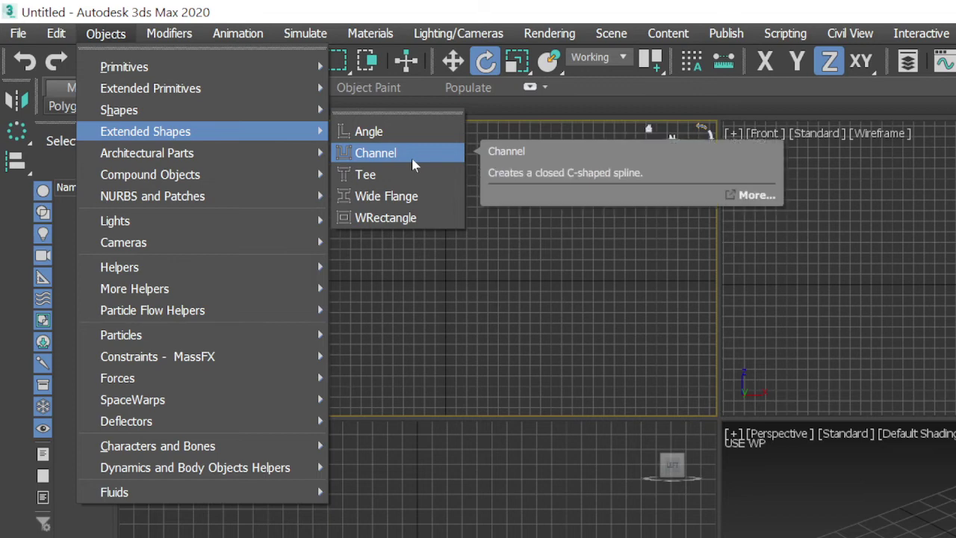
- Draw a Wide Flange I-beam shape in the Top viewport and set its flange thickness
click(398, 196)
drag(395, 225, 567, 358)
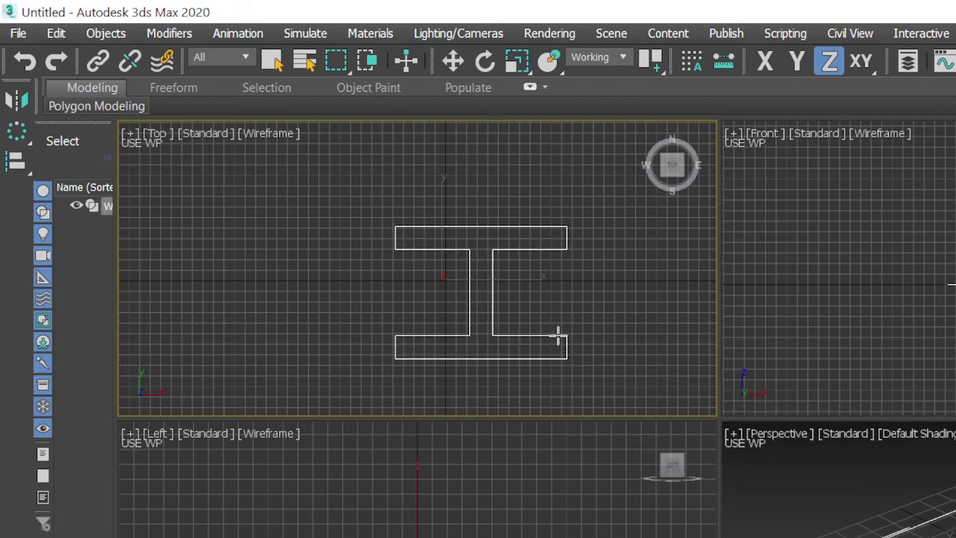
click(557, 338)
- Browse the Architectural Parts choices, then enter and leave rotate mode without changing the I-beam
click(104, 34)
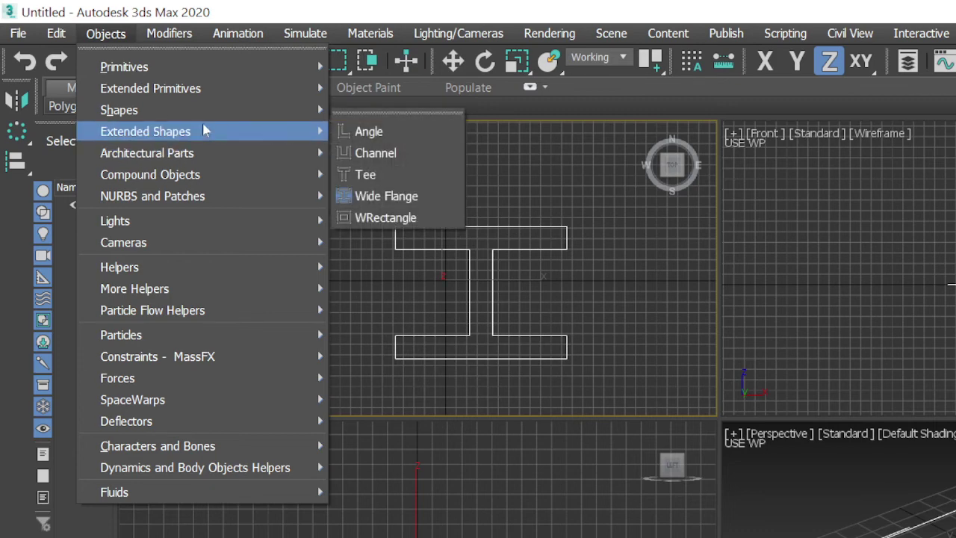
mouse_move(147, 153)
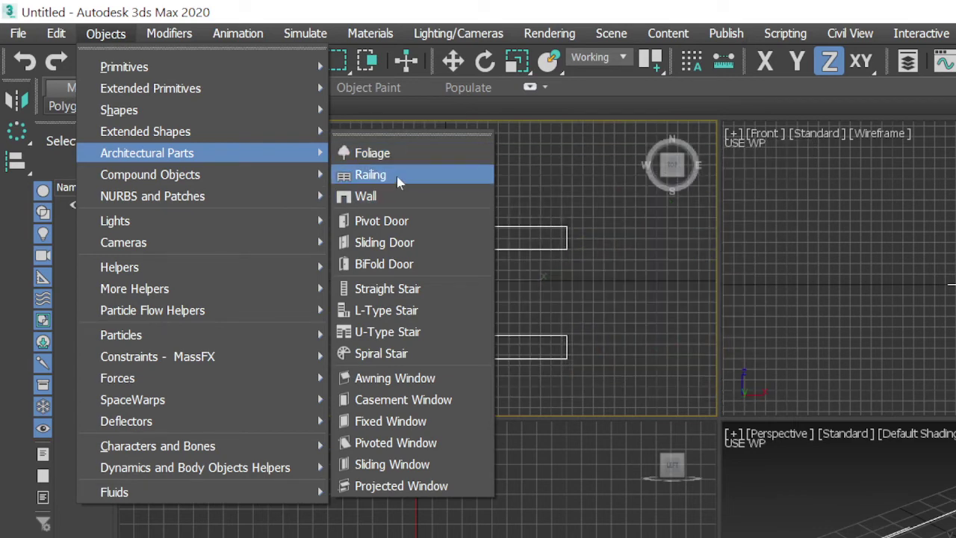
click(397, 195)
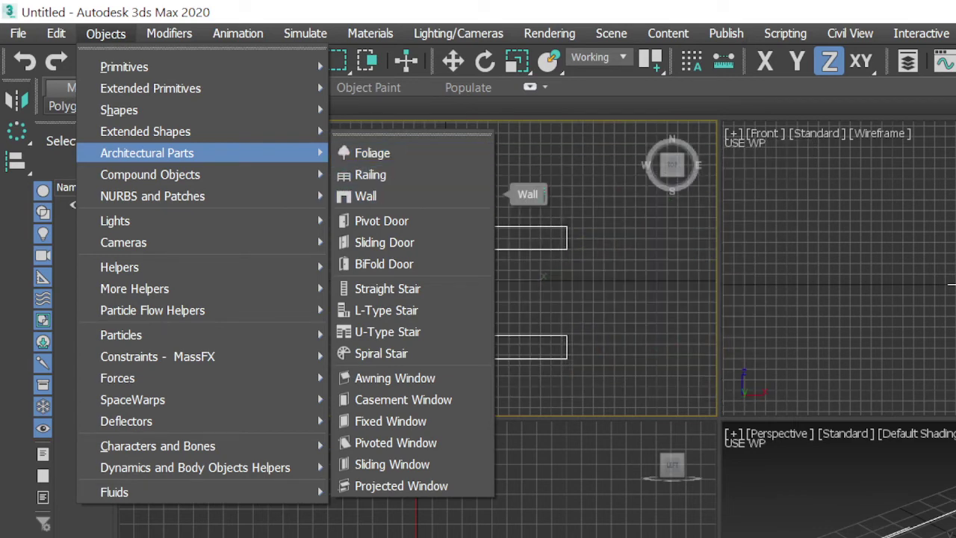
key(e)
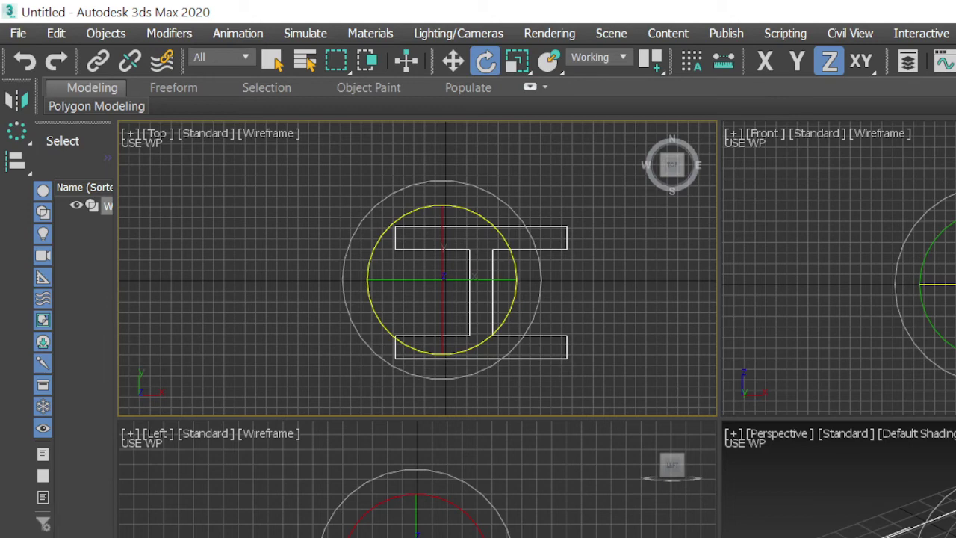
key(q)
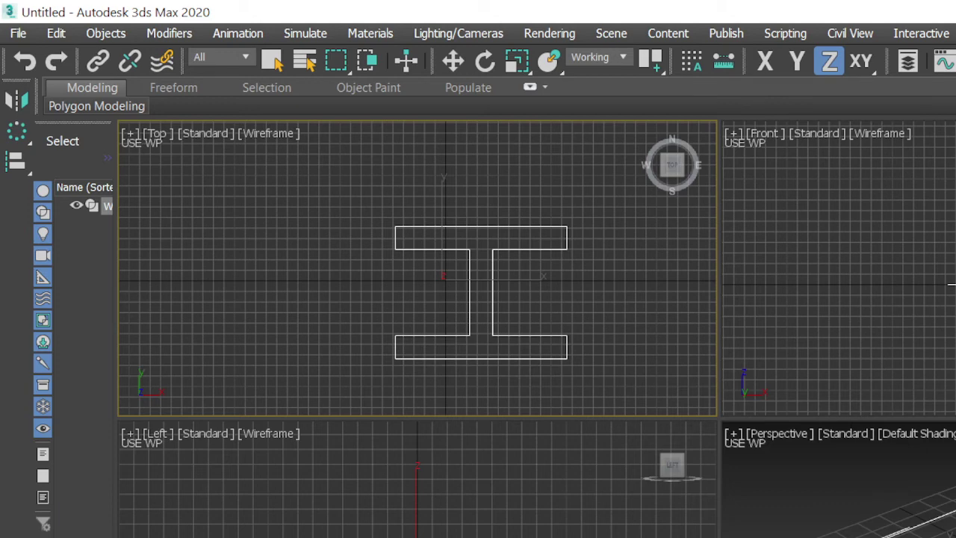
click(101, 34)
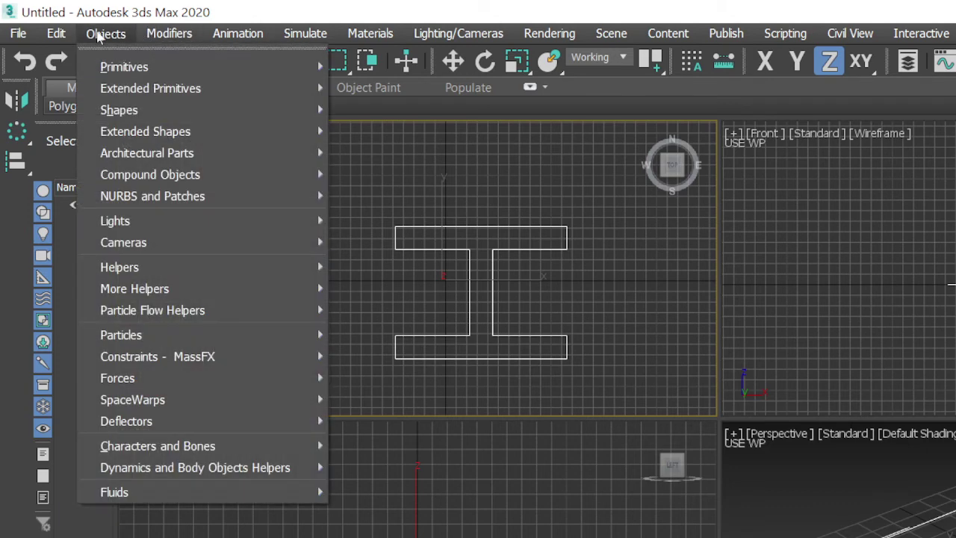